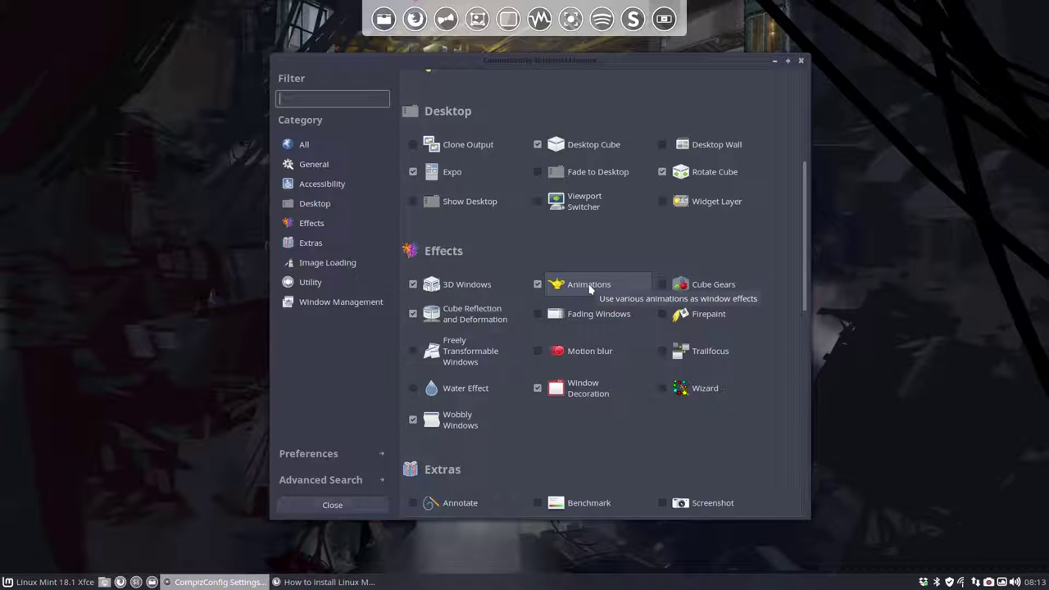
Minimize and restore the settings window several times to watch the minimize effect.
click(774, 61)
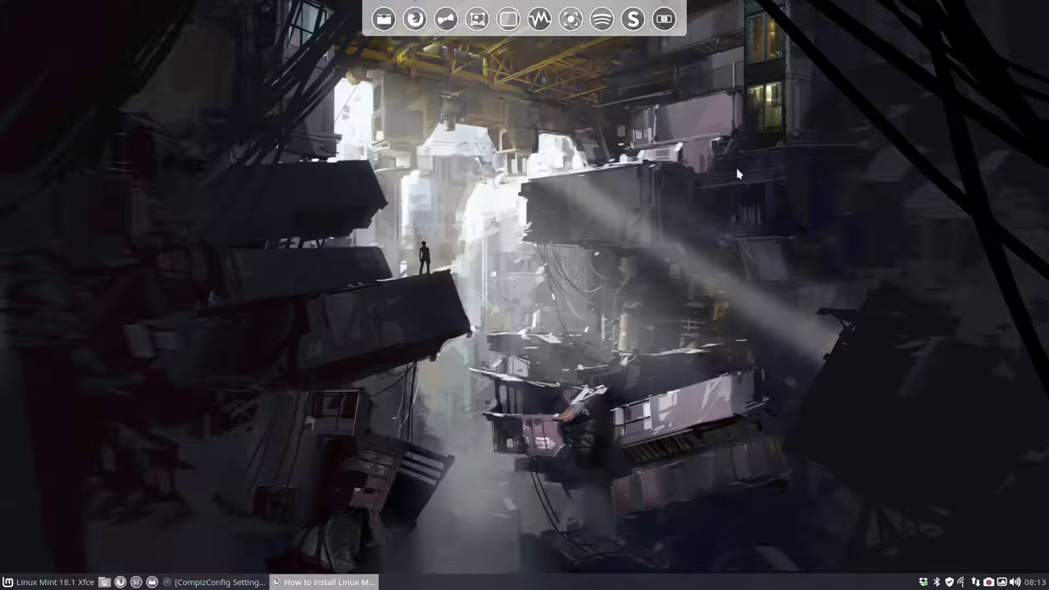
click(215, 582)
click(215, 582)
click(215, 582)
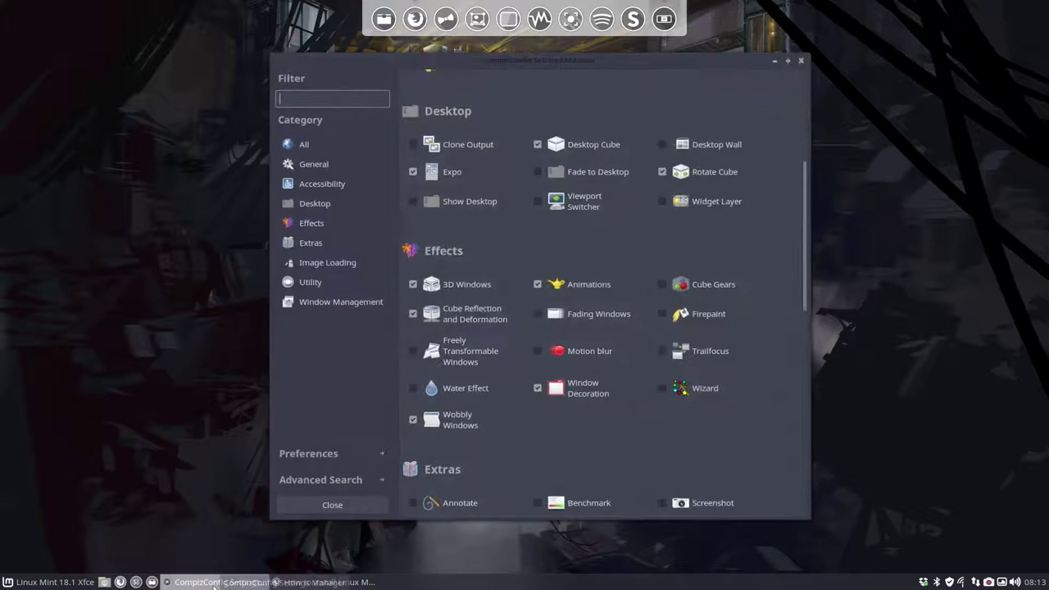
click(215, 582)
click(215, 582)
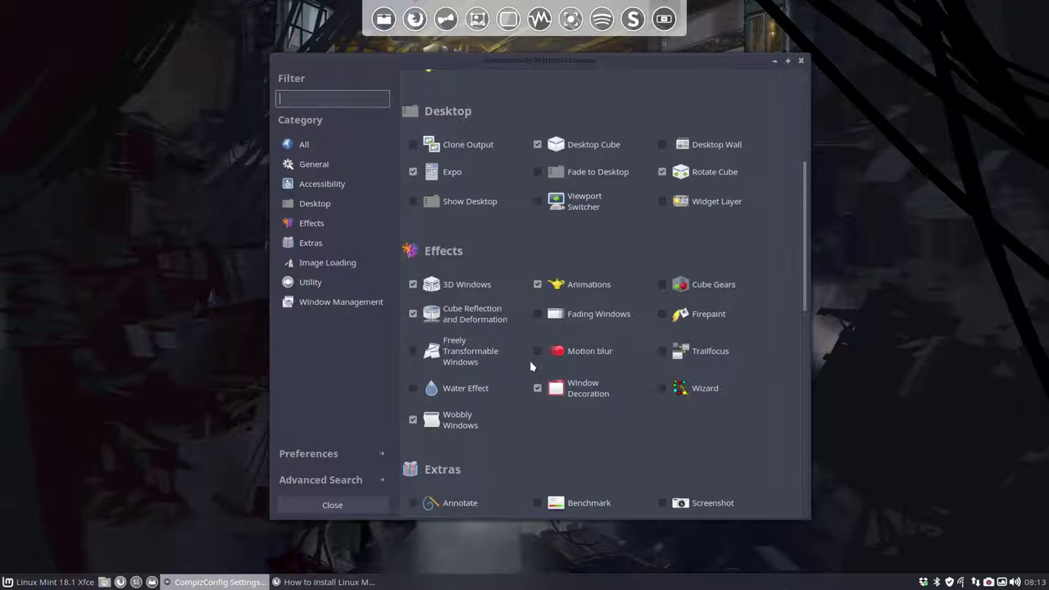
Open the Animations plugin and browse its Close, Minimize, Unminimize, Shade, Focus and Effect Settings tabs.
click(585, 284)
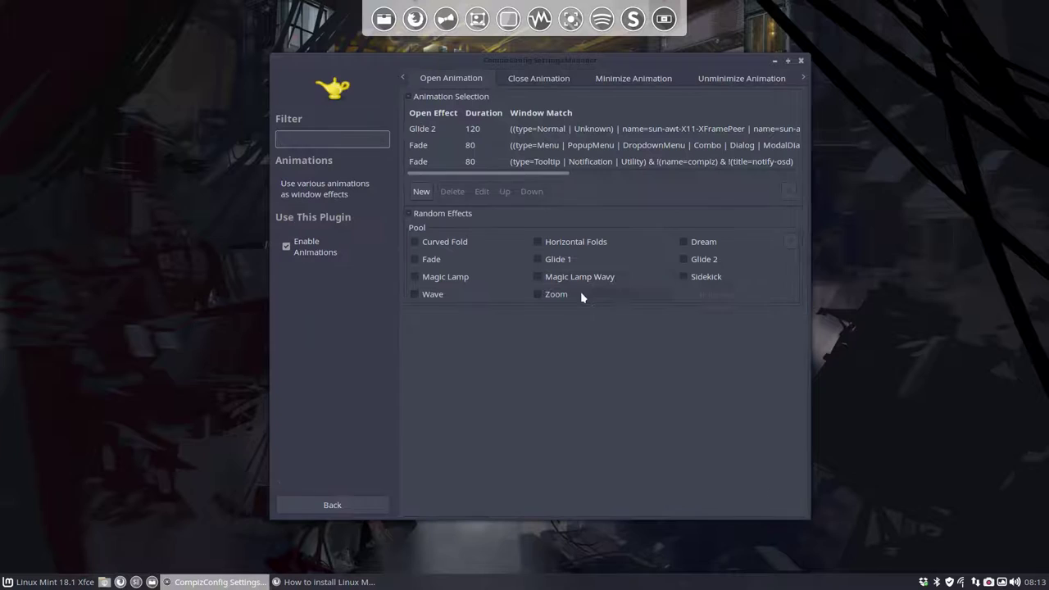
click(530, 79)
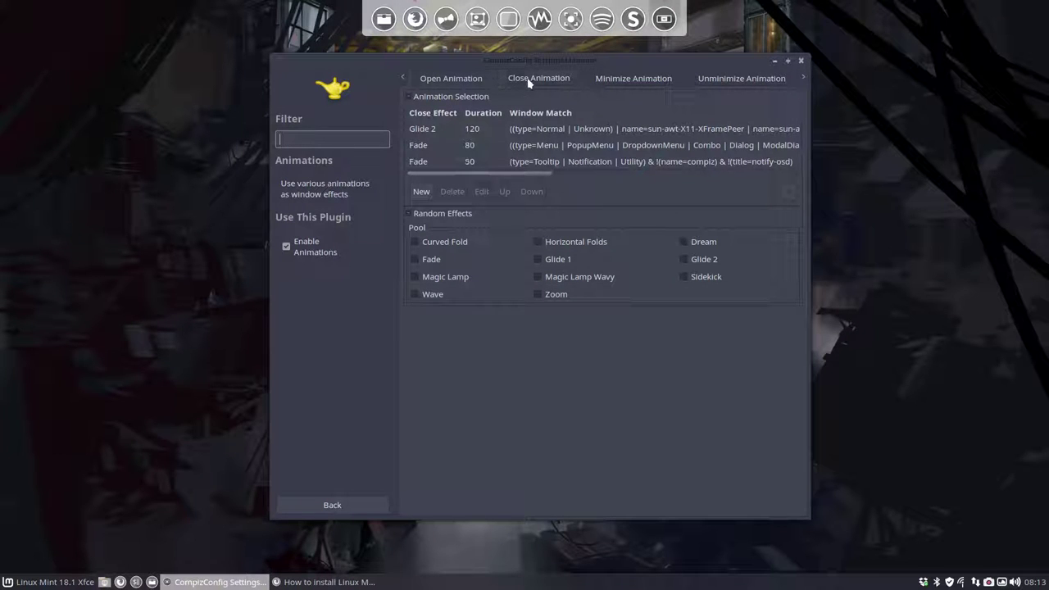
click(613, 79)
click(729, 79)
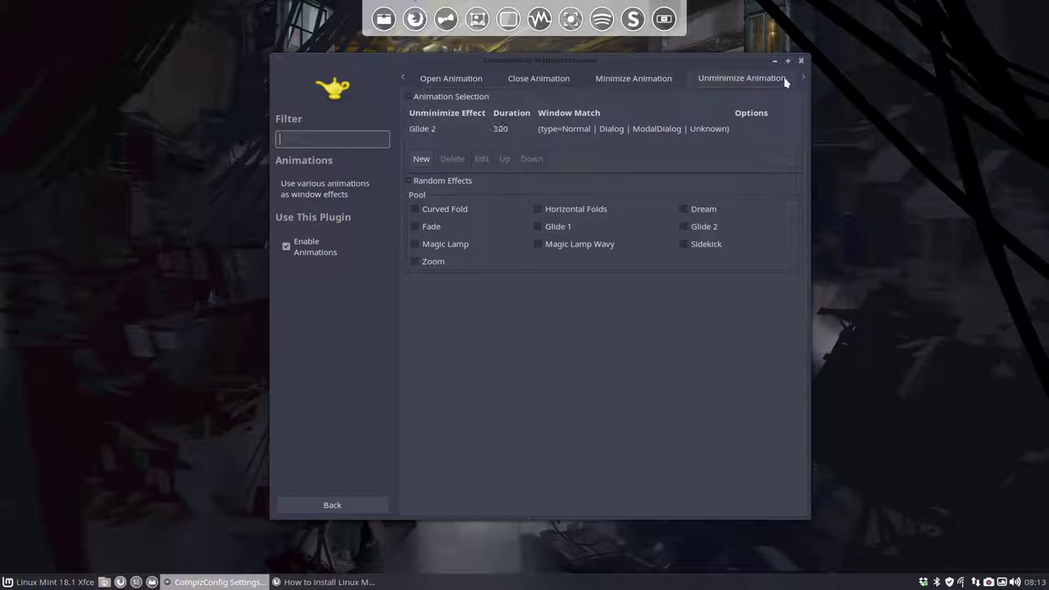
click(806, 78)
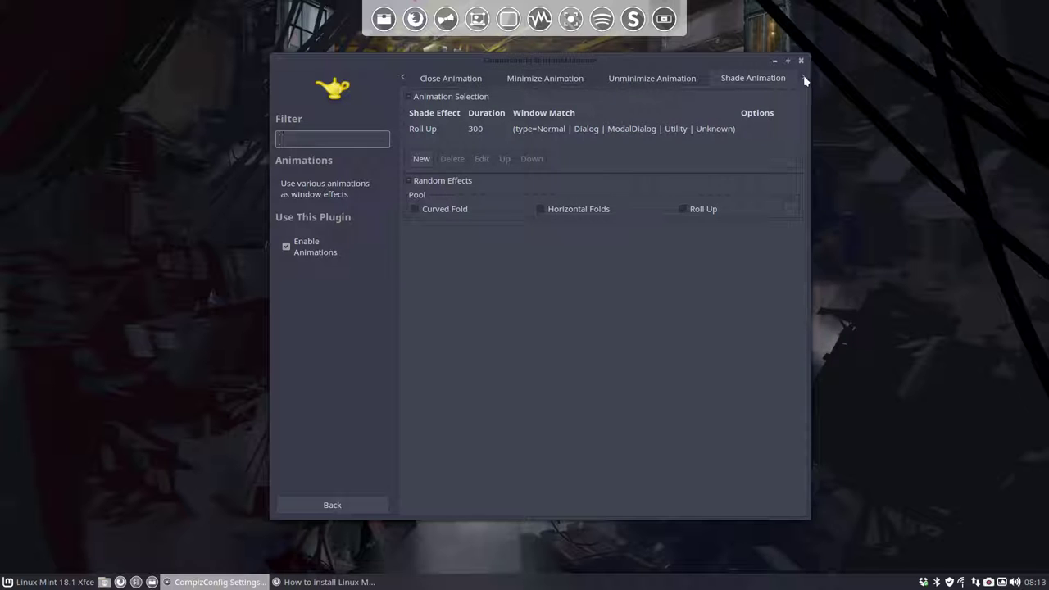
click(806, 80)
click(805, 80)
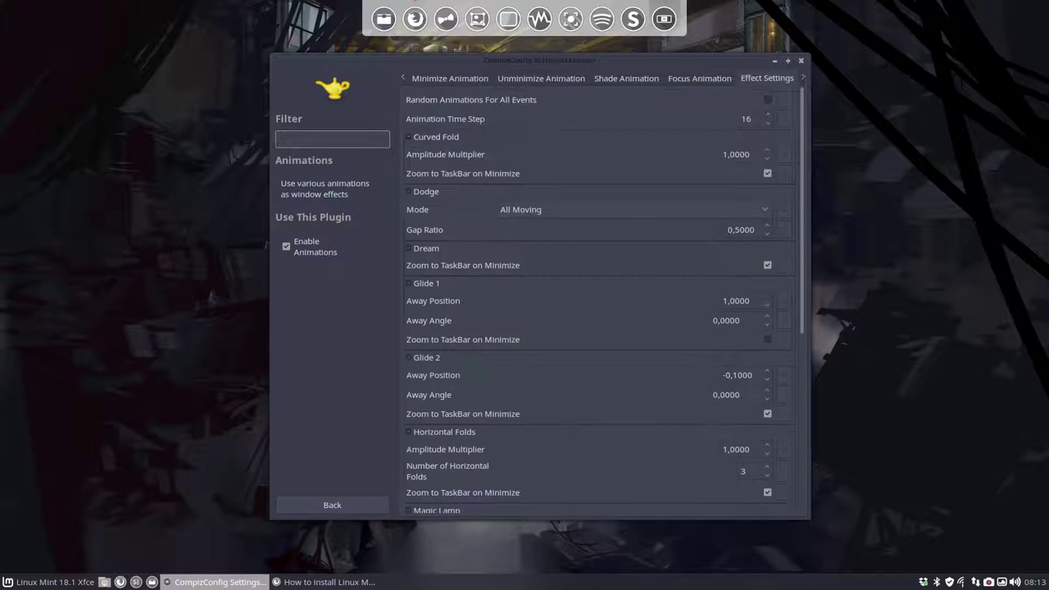
click(806, 79)
Return to the Open Animation effects and select the Glide 2 entry.
click(403, 77)
click(403, 77)
click(403, 77)
click(403, 77)
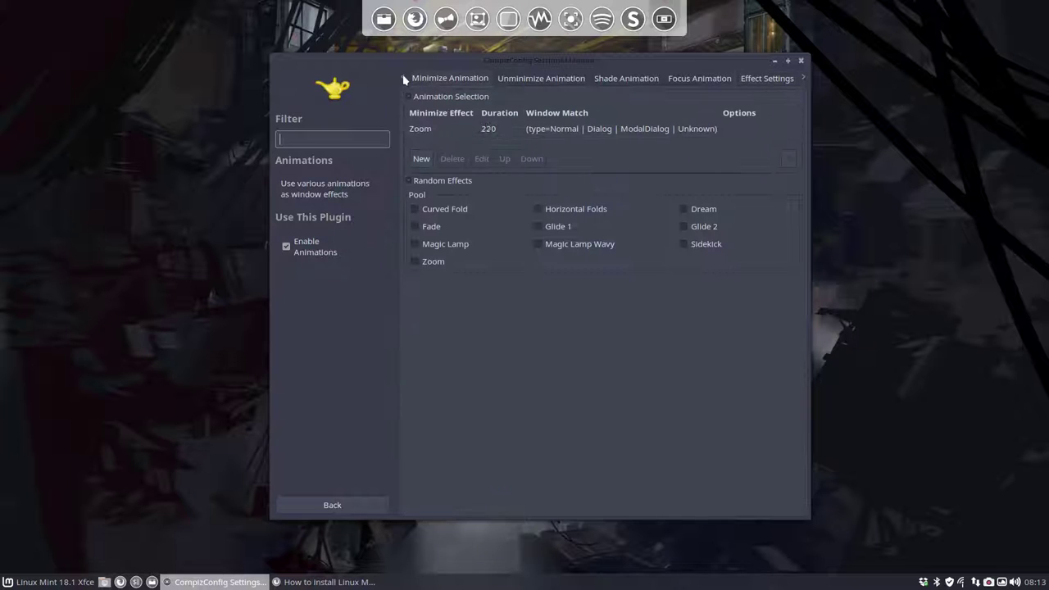
click(403, 77)
click(403, 77)
click(461, 79)
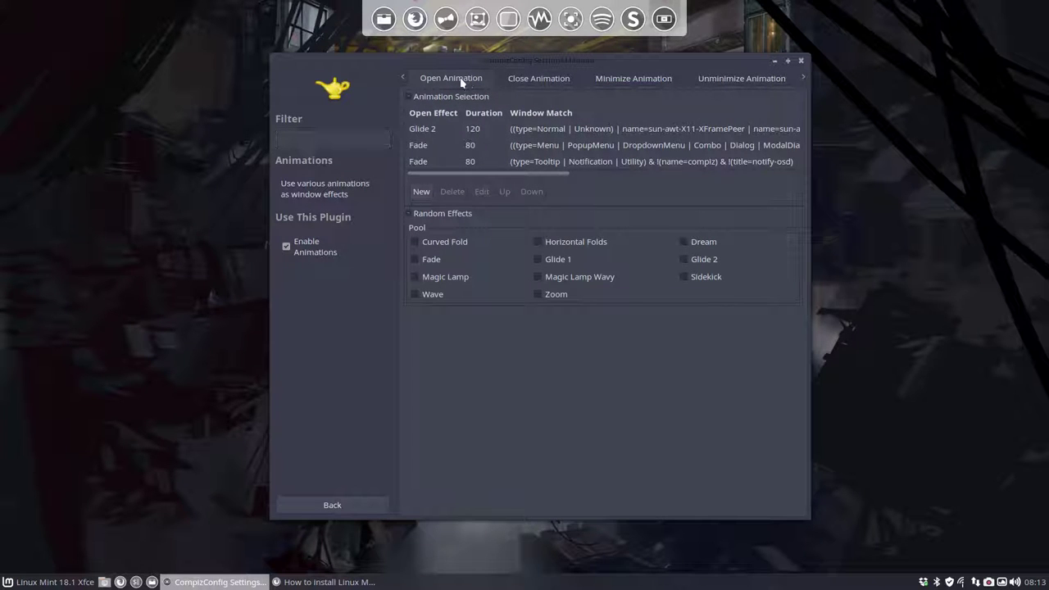
click(430, 130)
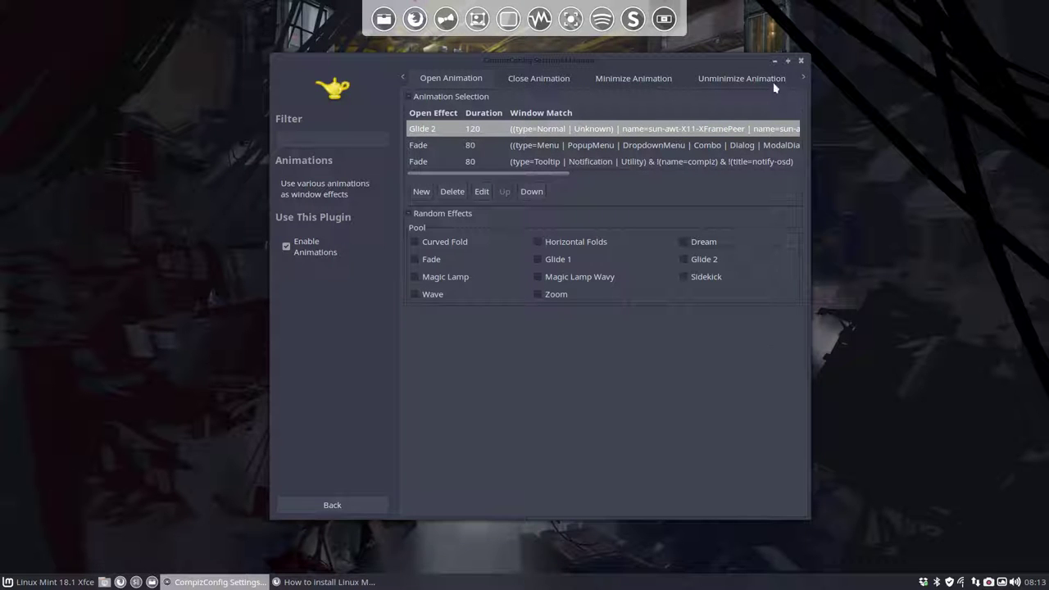
click(789, 61)
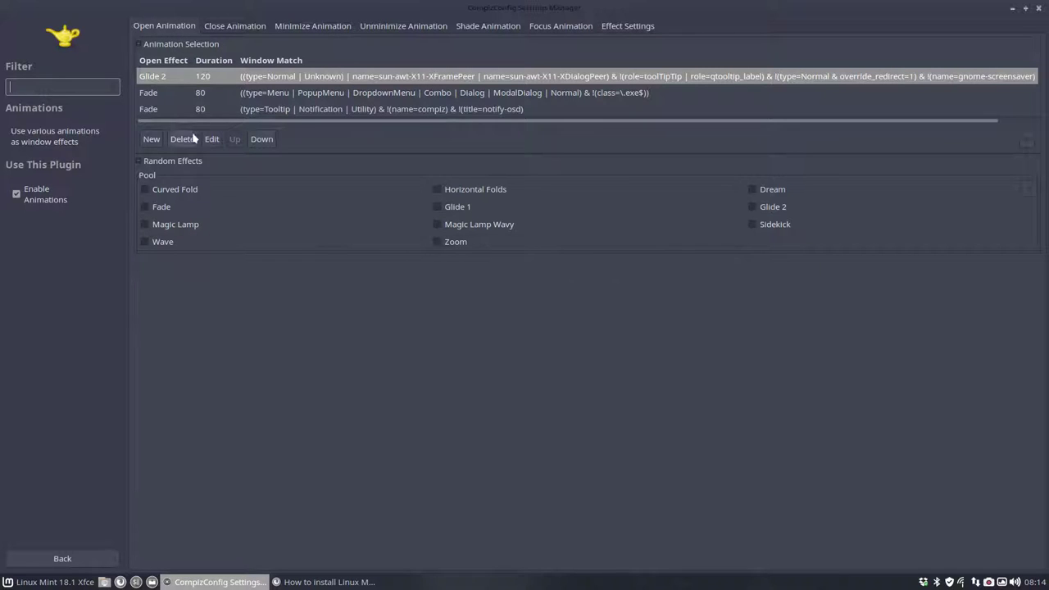
click(154, 95)
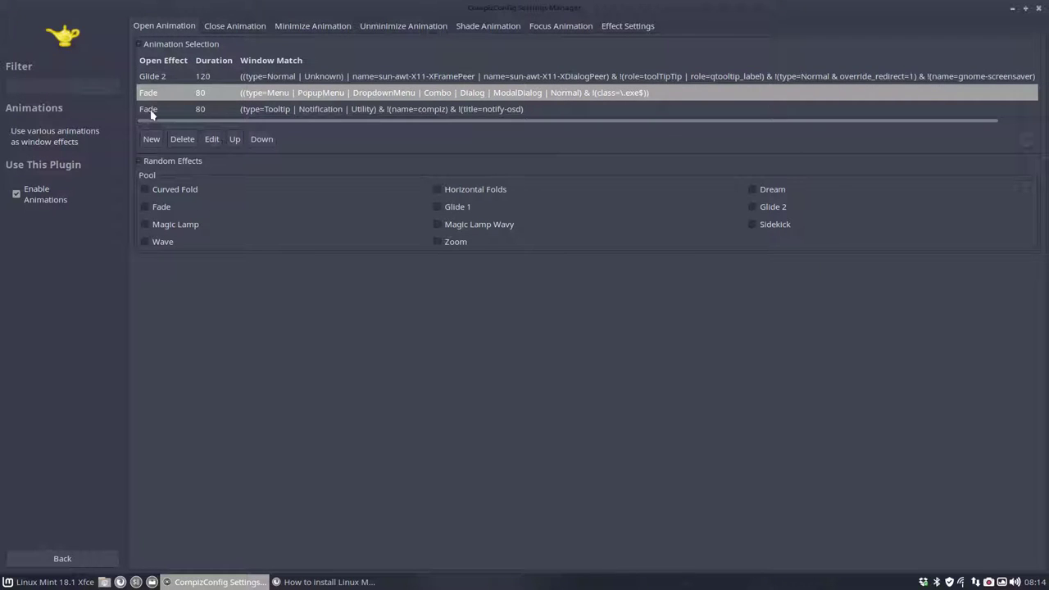
click(151, 113)
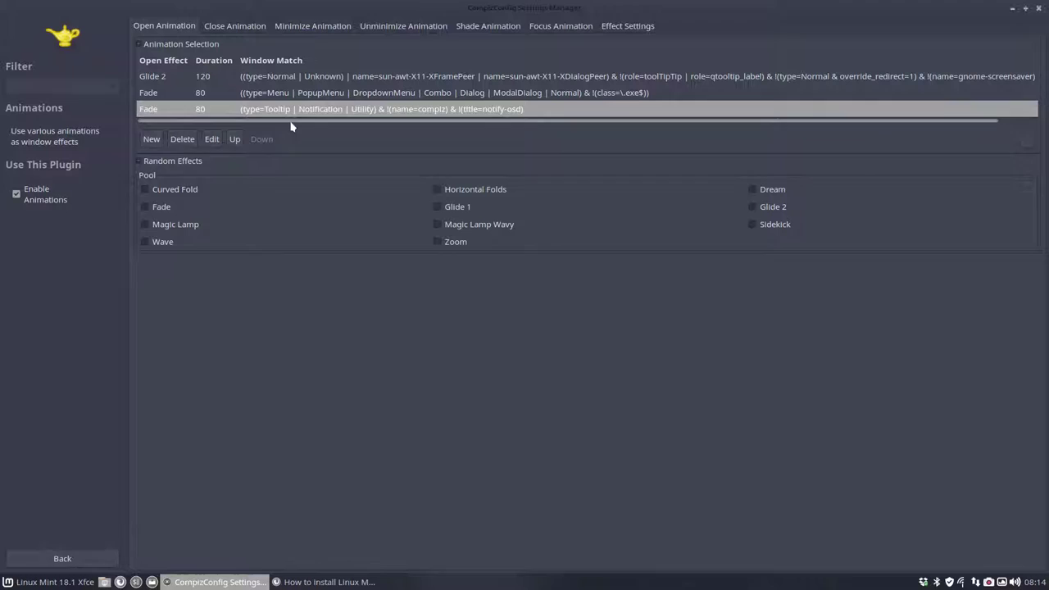
click(279, 96)
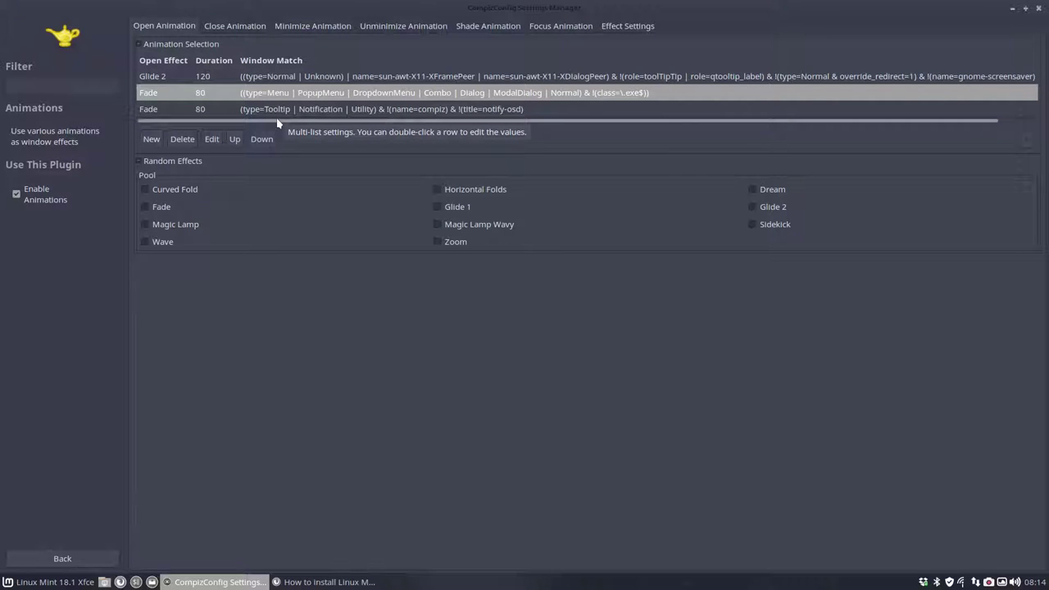
click(312, 112)
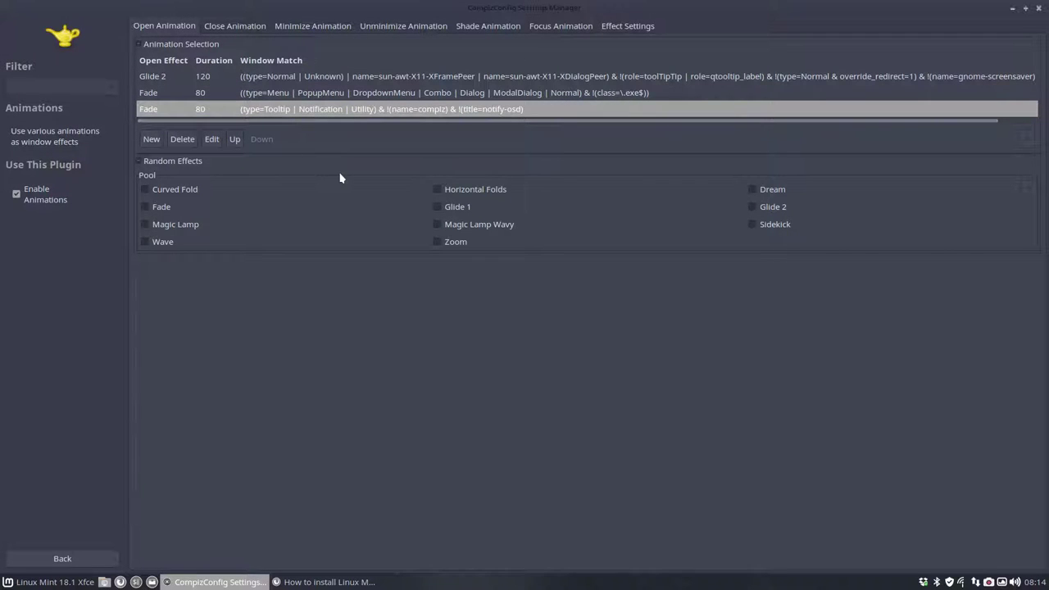
click(275, 96)
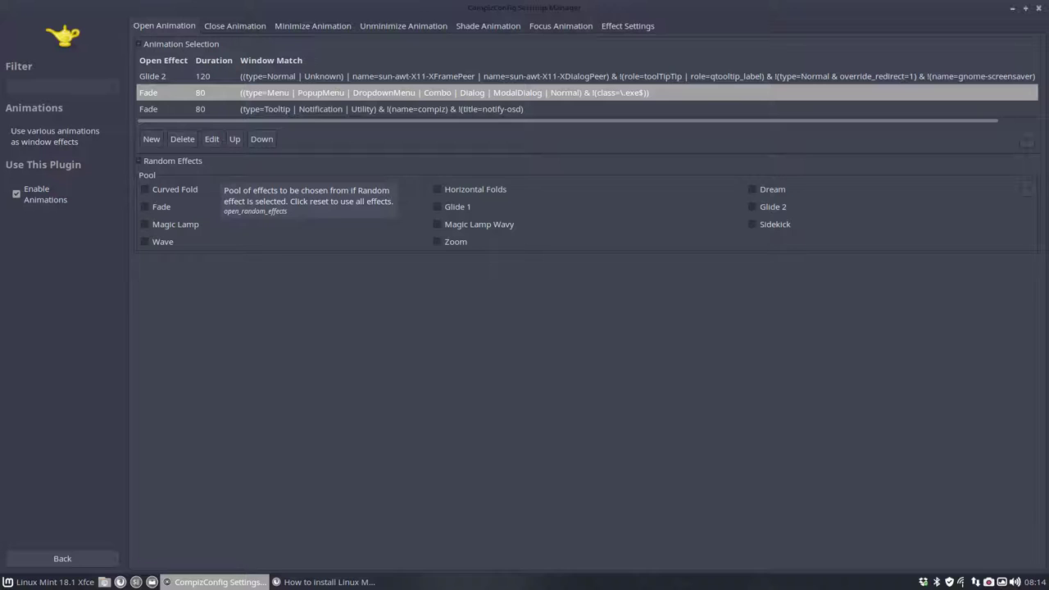
Check the Close and Minimize Animation tabs and preview the Zoom minimize effect on the window.
click(237, 27)
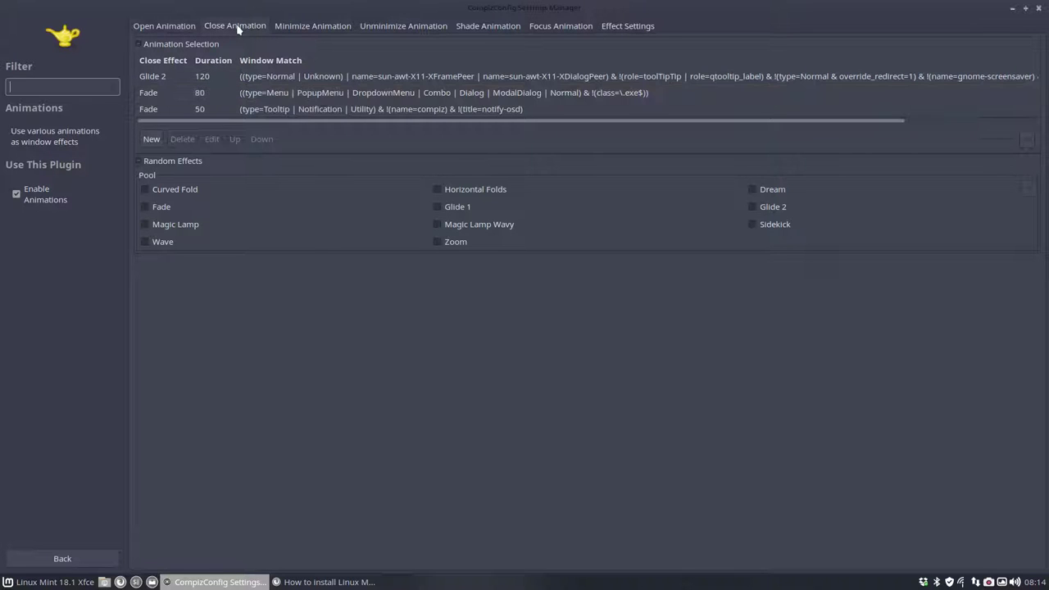
click(312, 27)
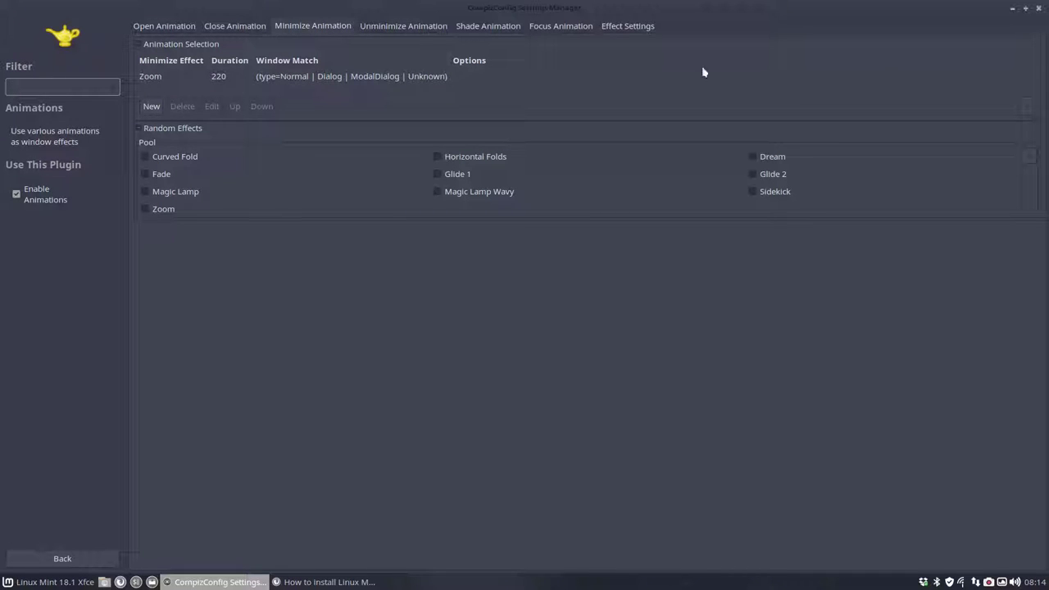
click(173, 78)
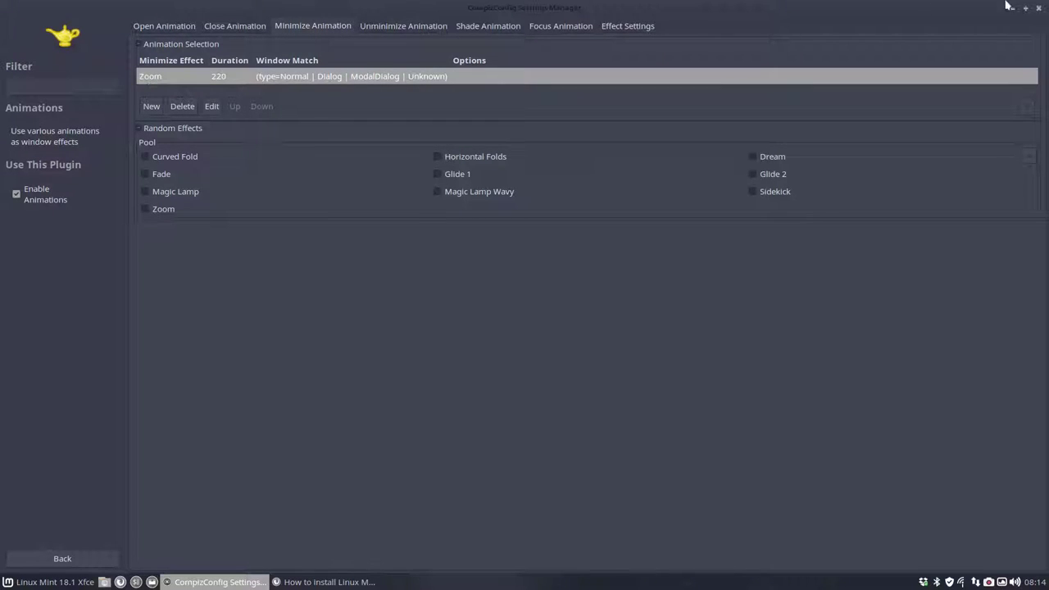
click(1014, 10)
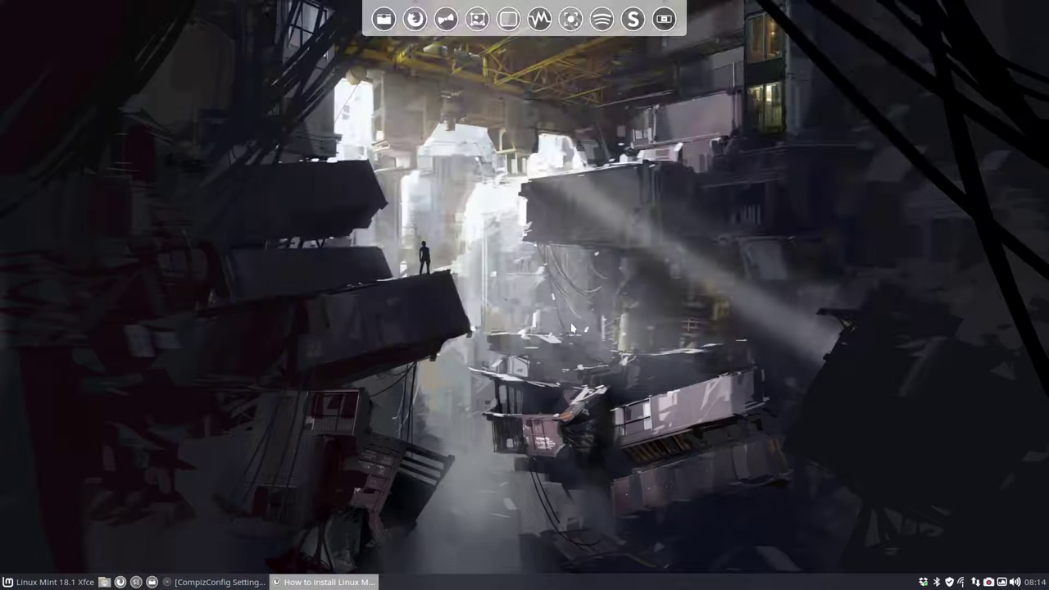
click(237, 582)
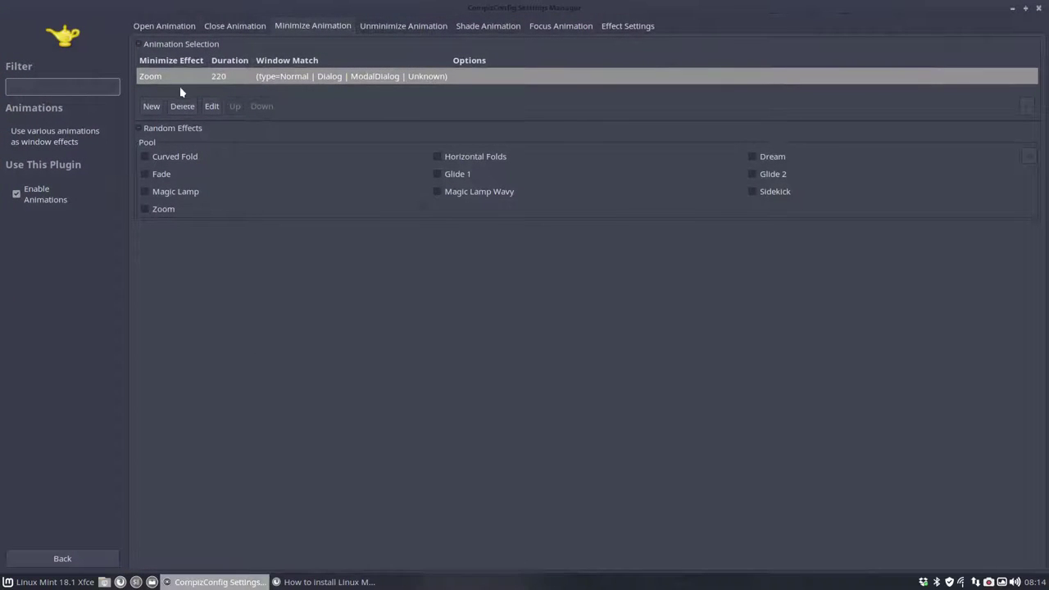
Change the minimize effect from Zoom to Sidekick and minimize the window to test it.
double_click(161, 80)
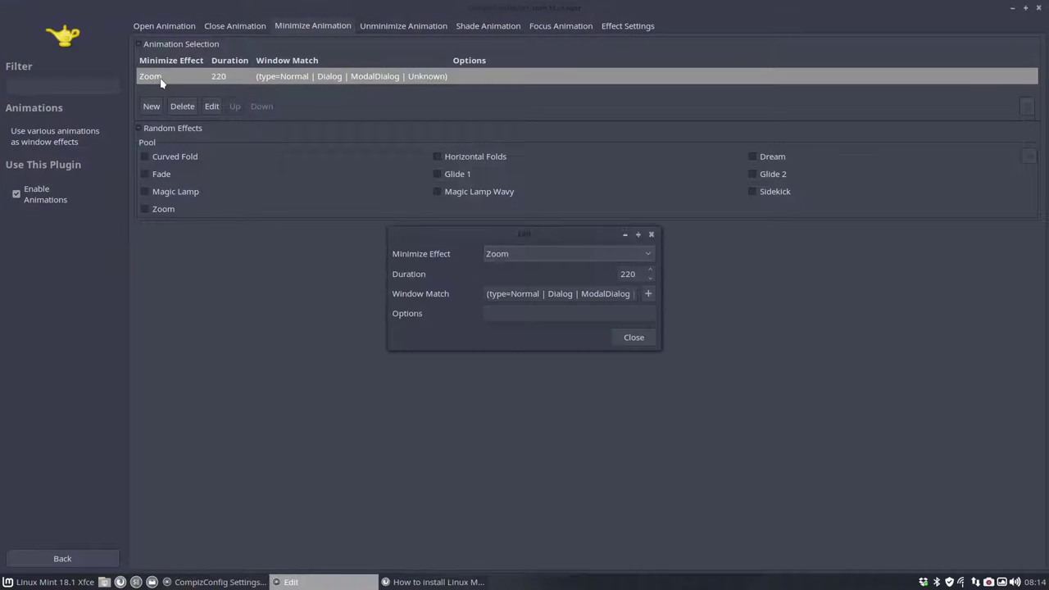
click(532, 254)
click(536, 235)
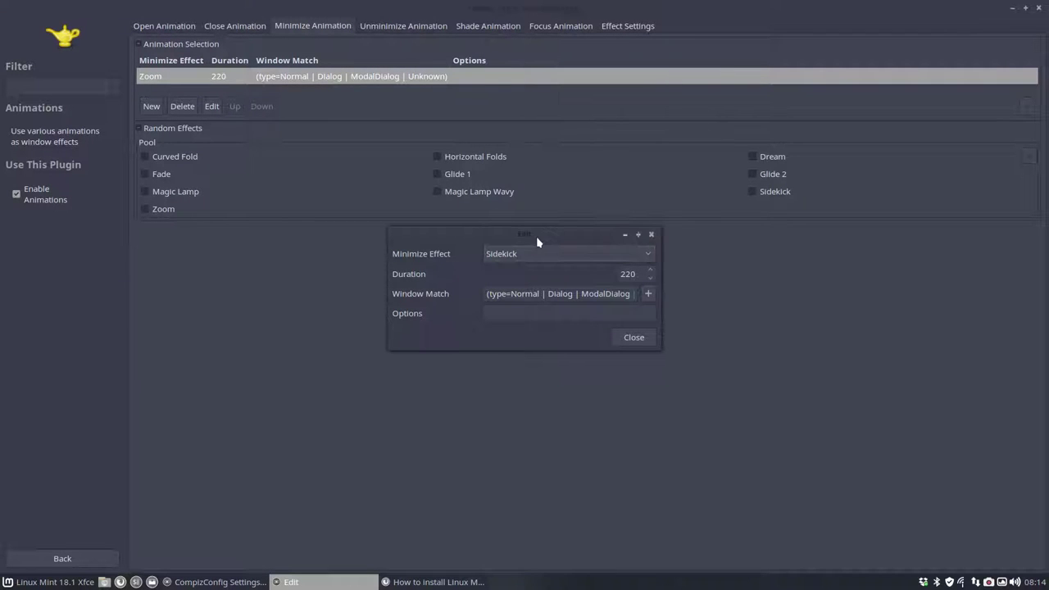
click(628, 336)
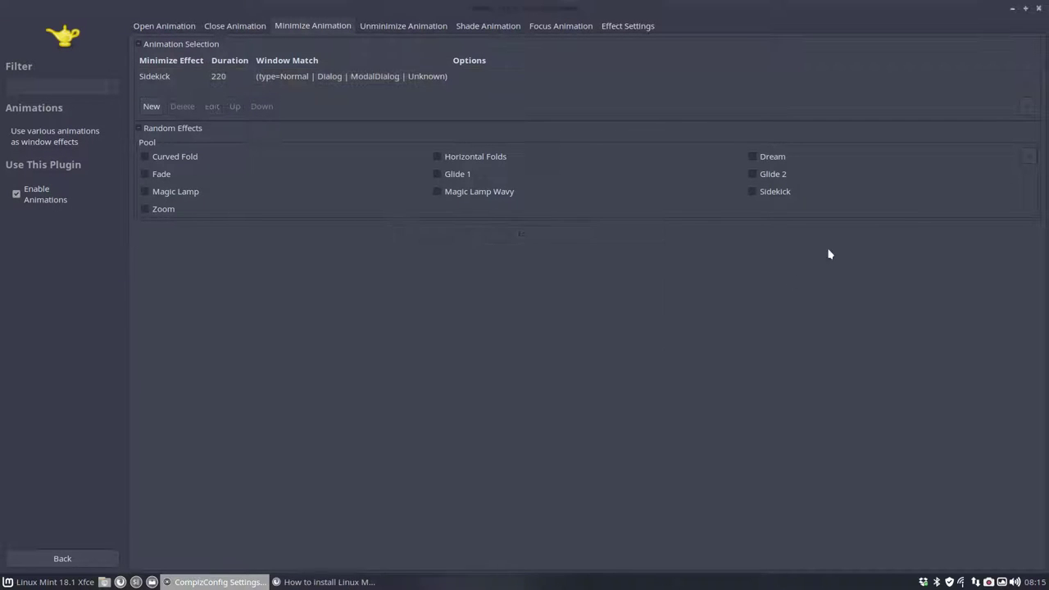
click(1014, 10)
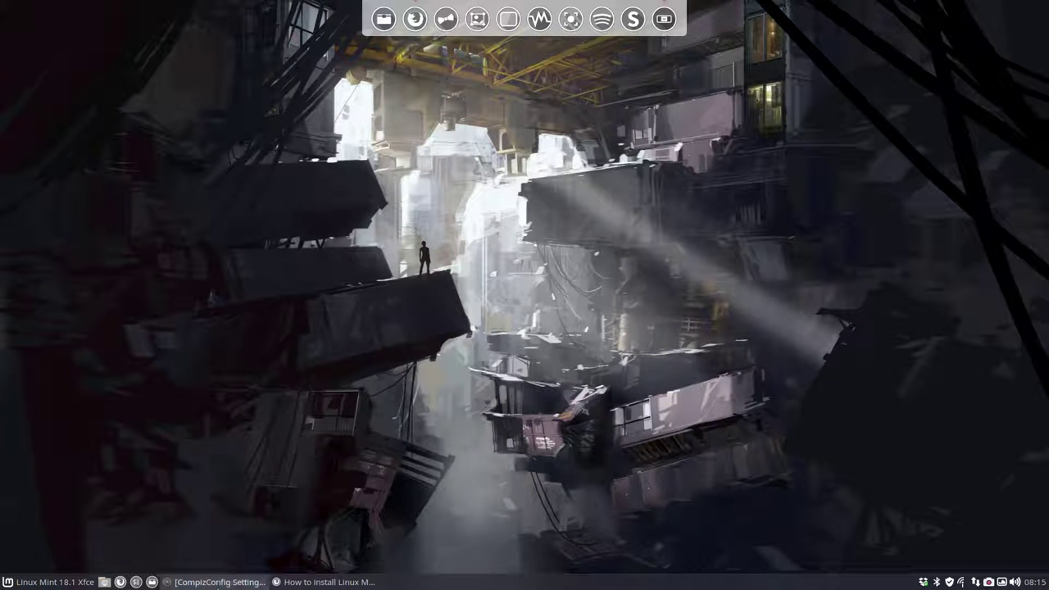
Change the minimize effect from Sidekick to Random.
click(218, 582)
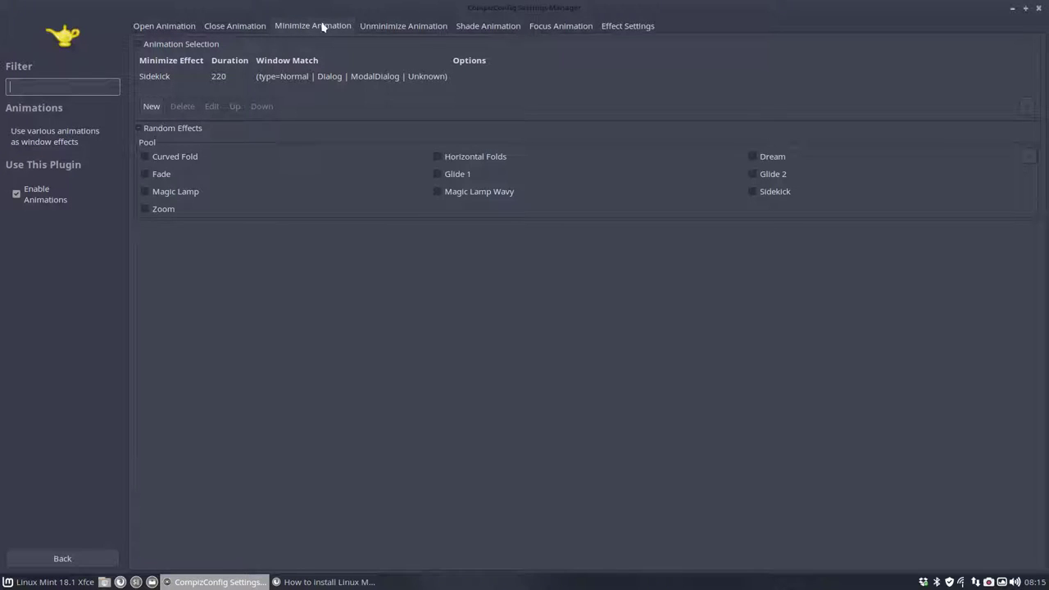
click(167, 79)
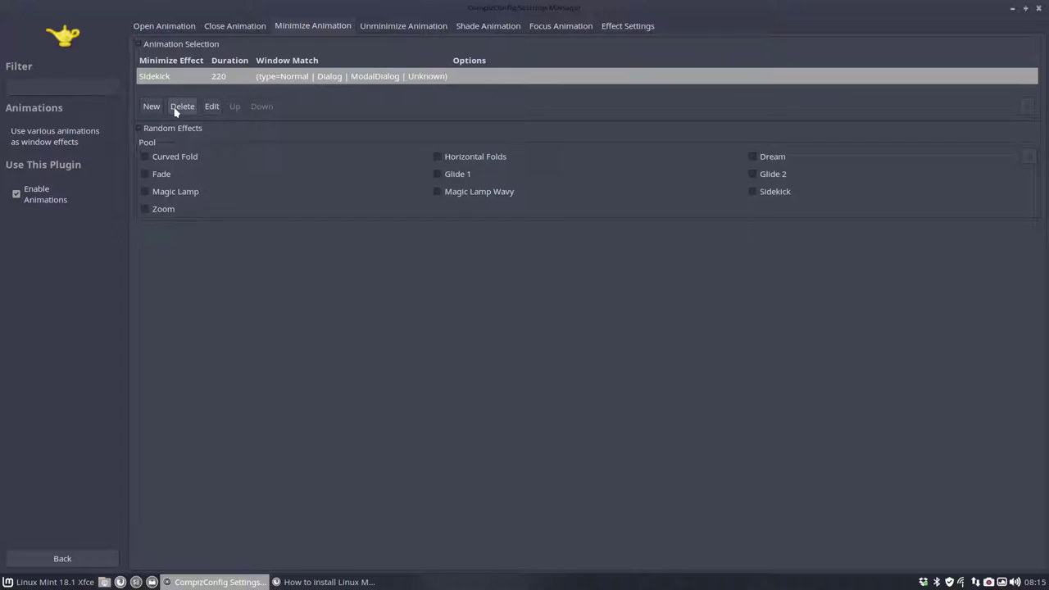
double_click(164, 79)
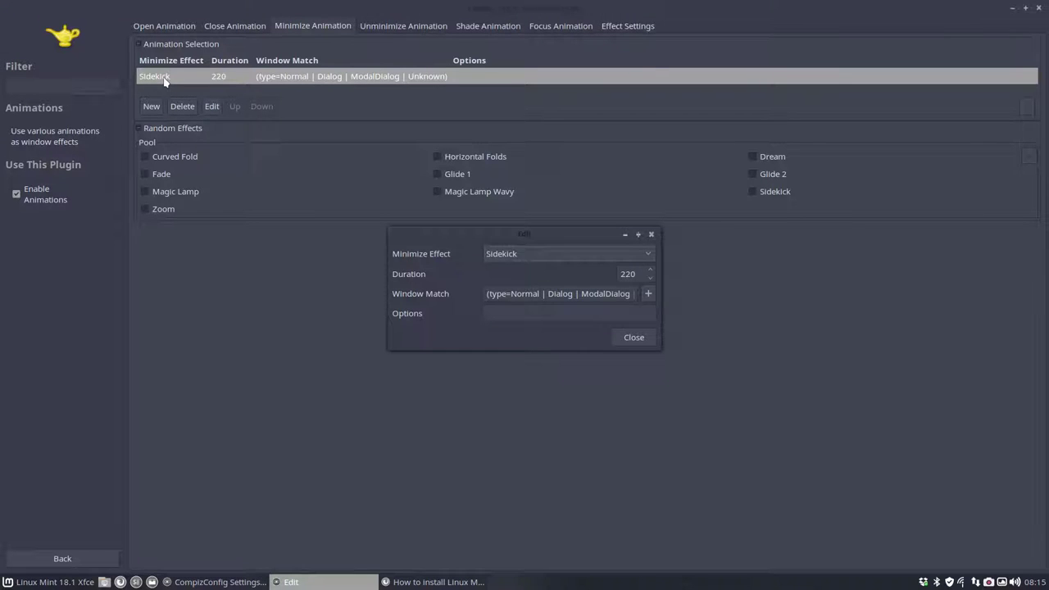
click(492, 253)
click(529, 85)
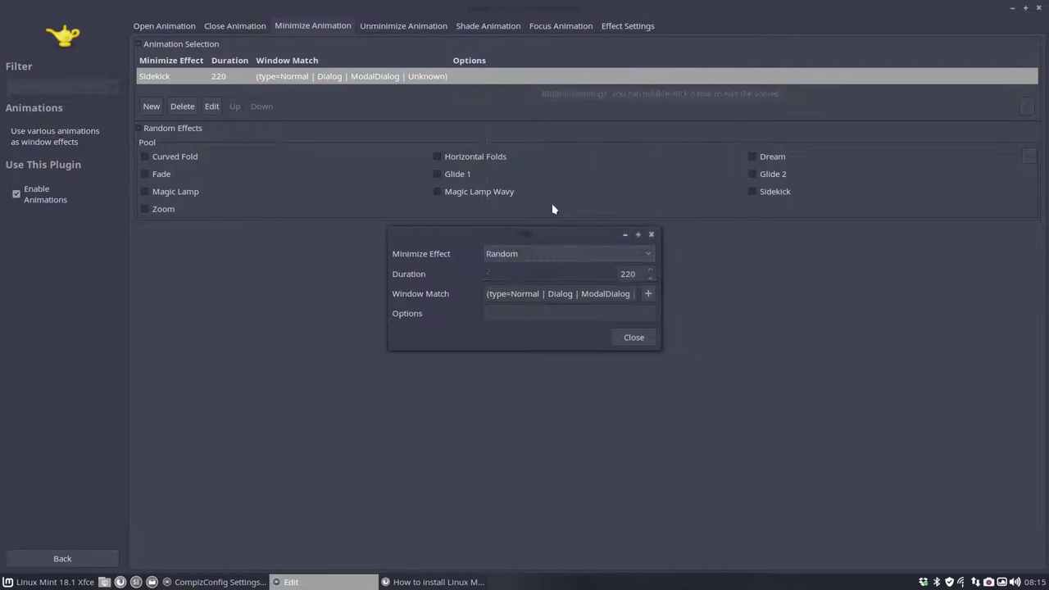
click(630, 338)
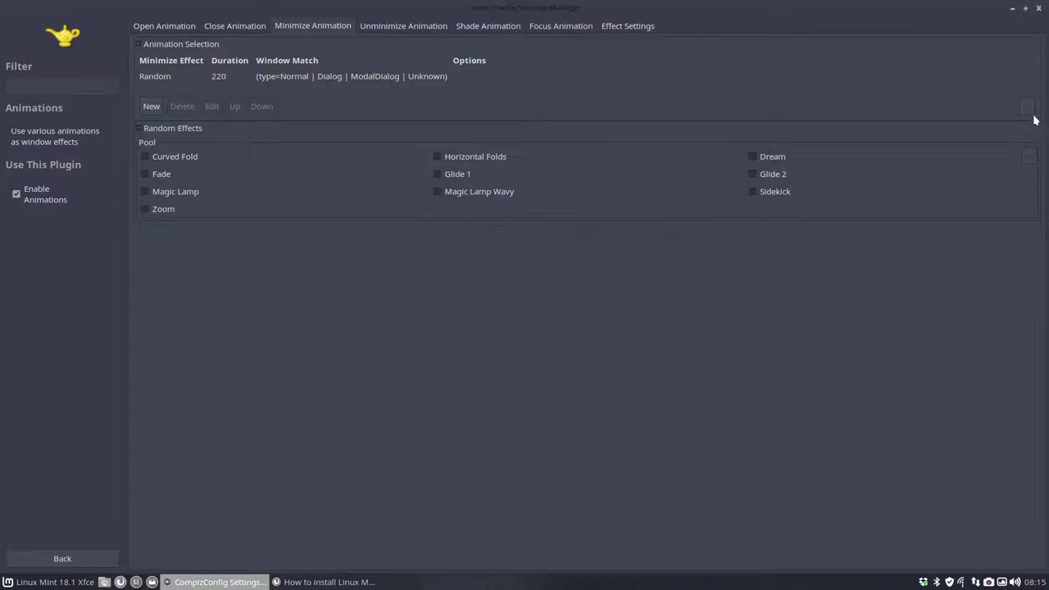
Repeatedly minimize and restore the settings window to test the Random minimize effect.
click(1013, 8)
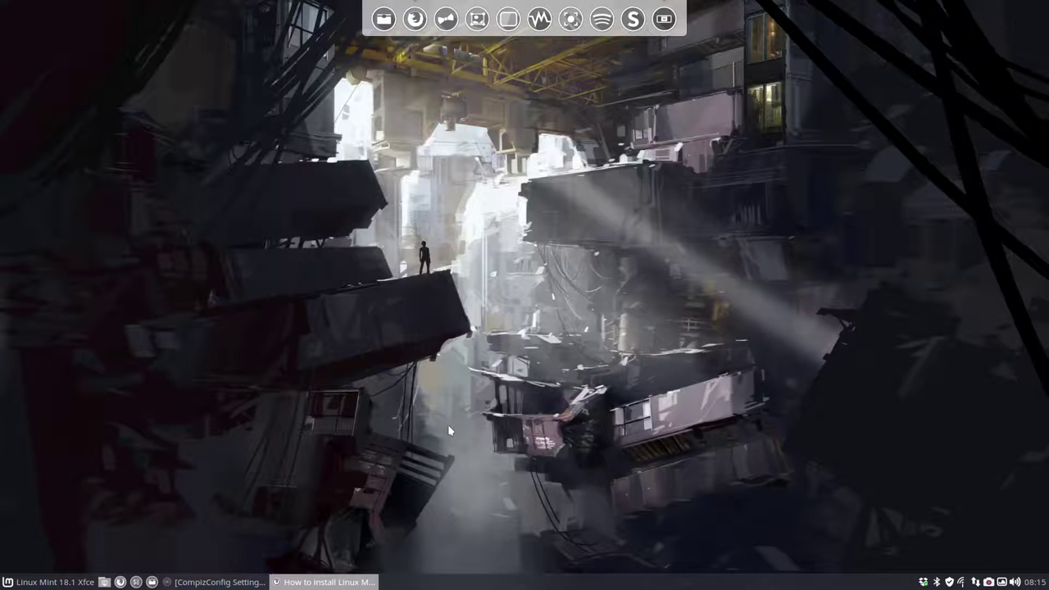
click(168, 582)
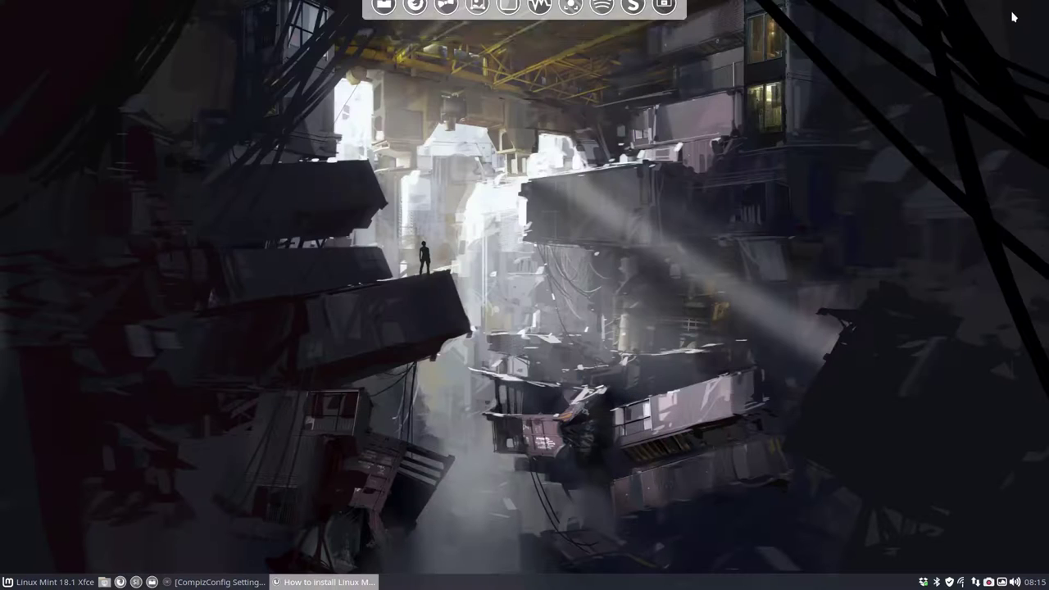
click(1013, 8)
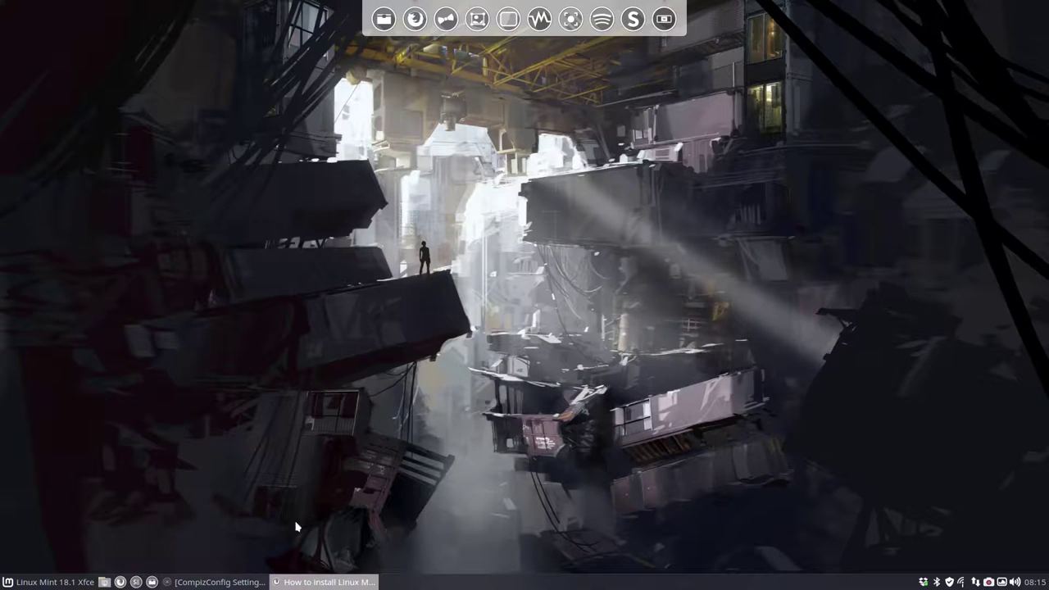
click(238, 584)
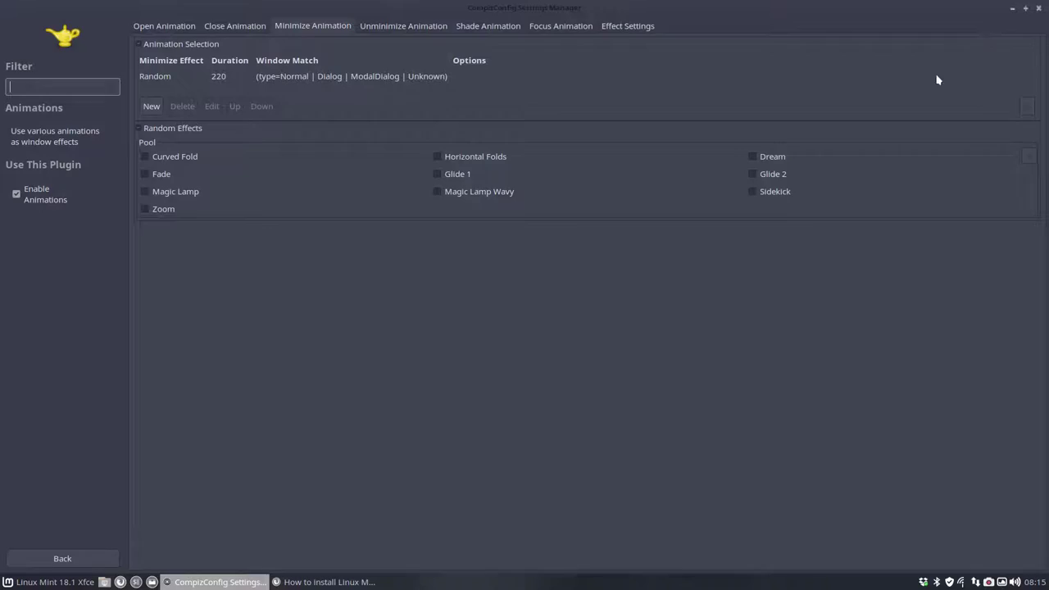
click(1013, 8)
click(234, 582)
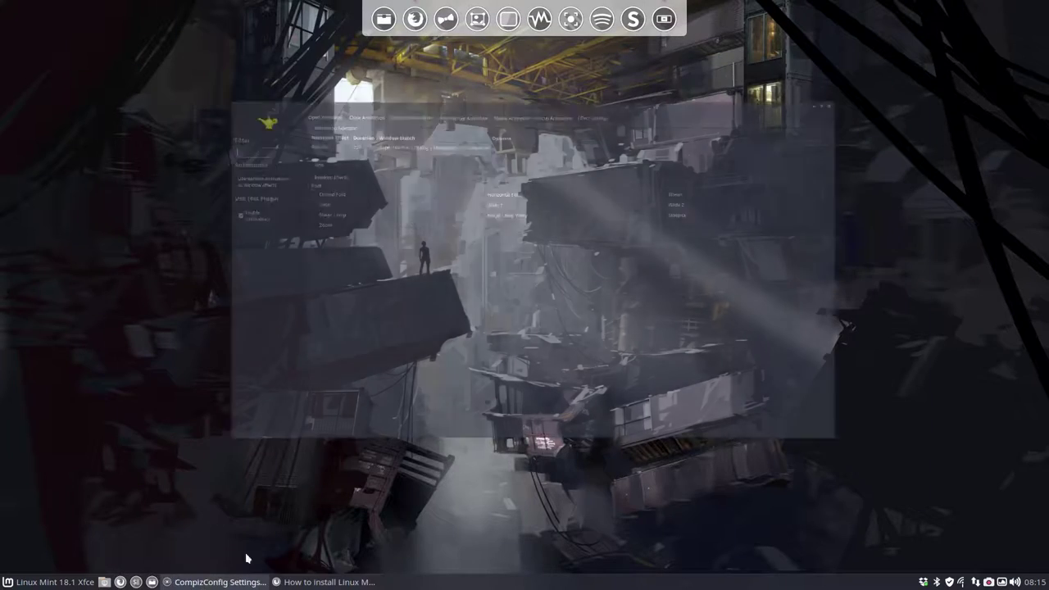
click(1013, 9)
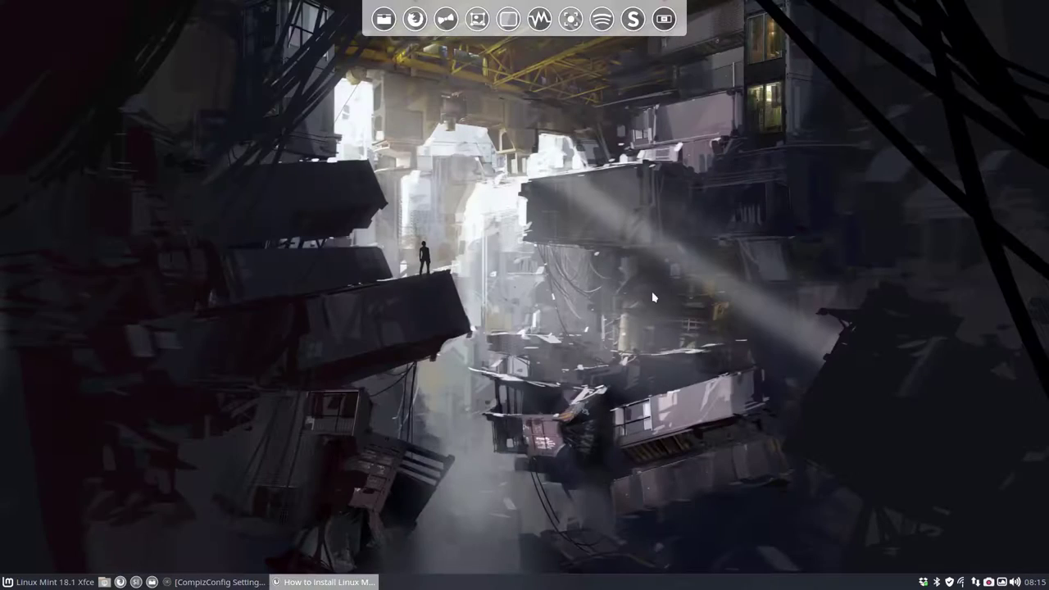
click(219, 581)
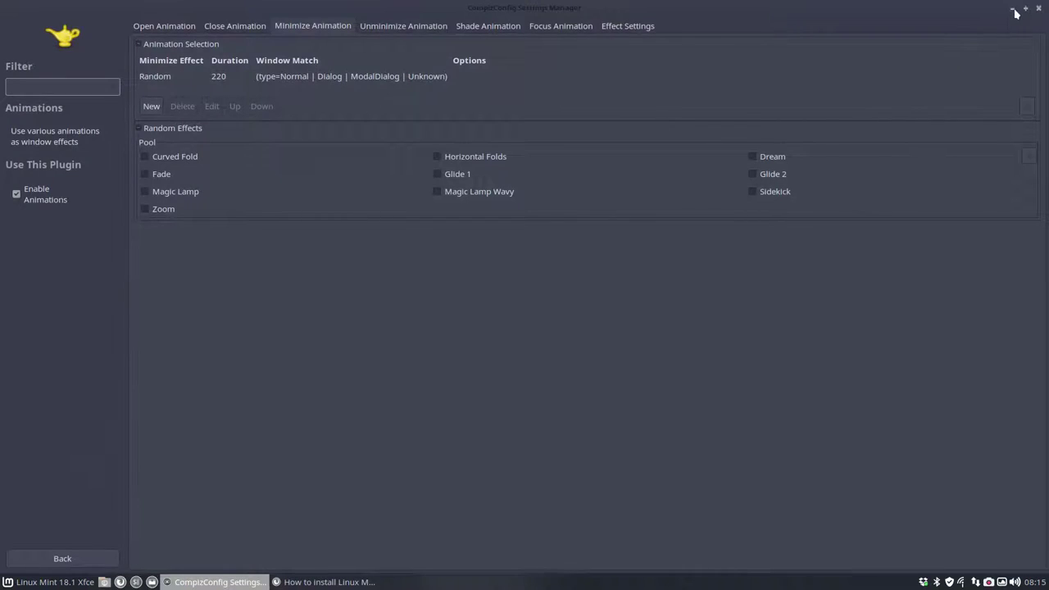
click(1013, 9)
click(237, 582)
click(1013, 8)
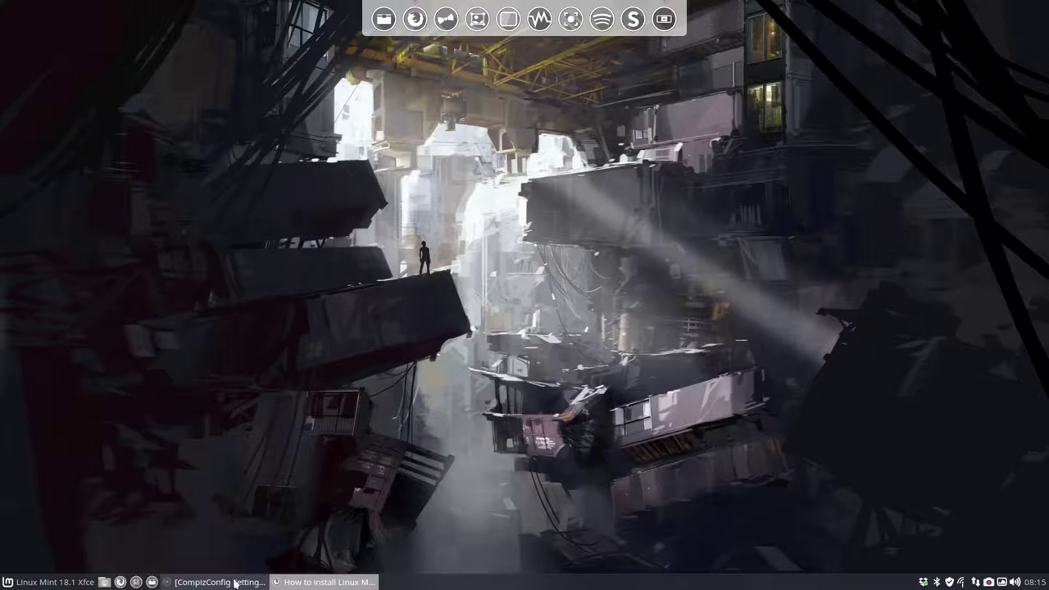
click(222, 582)
click(1013, 8)
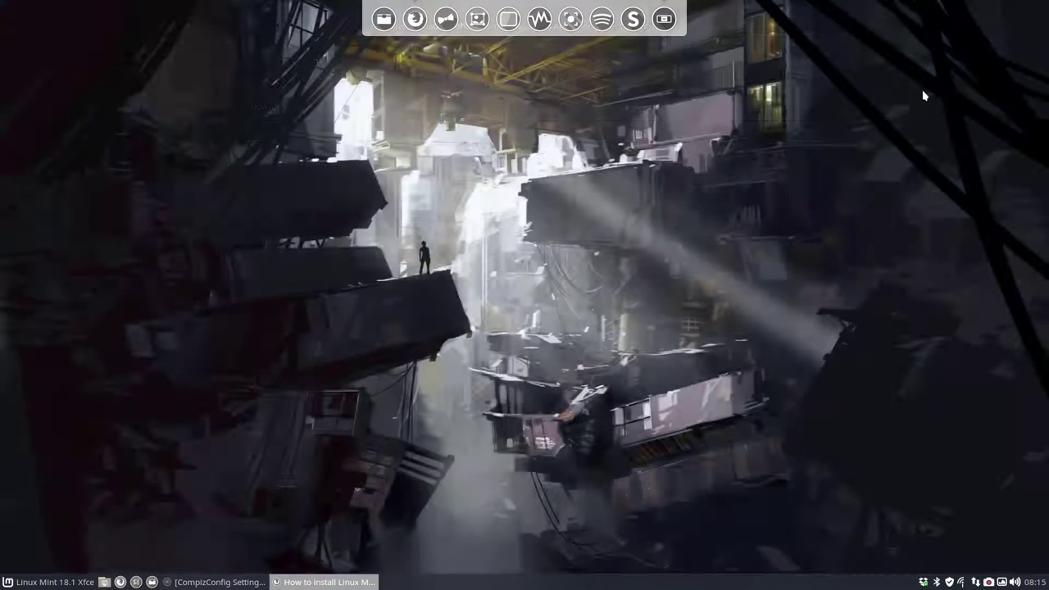
click(178, 583)
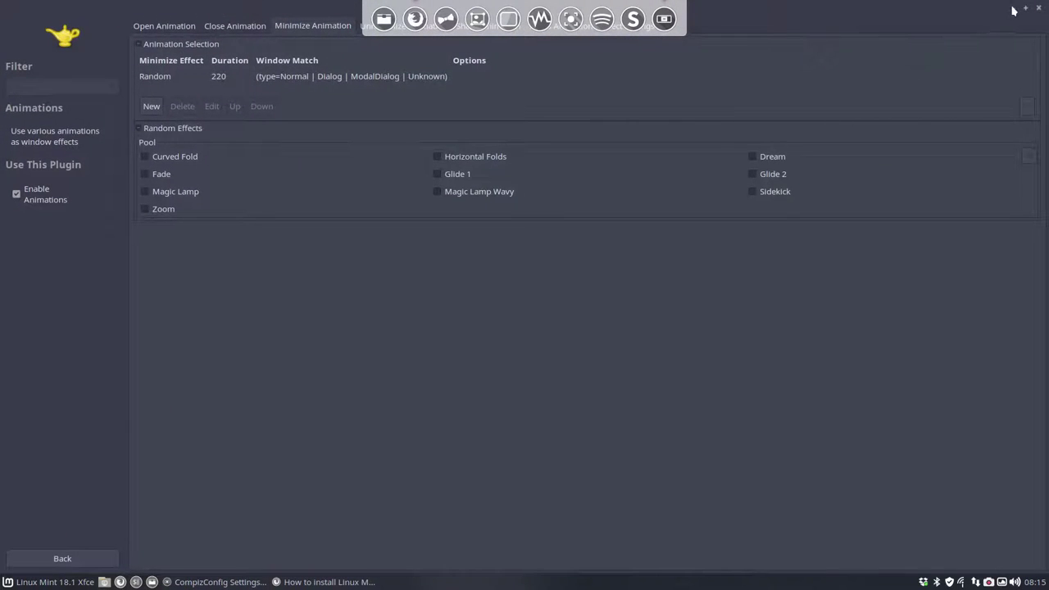
click(1013, 9)
click(229, 582)
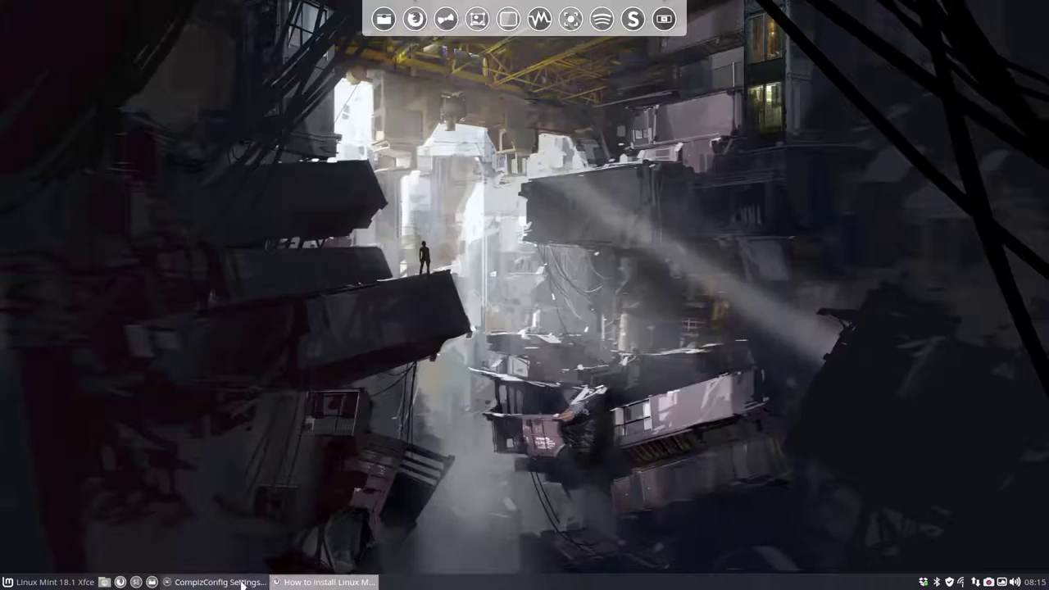
click(1012, 10)
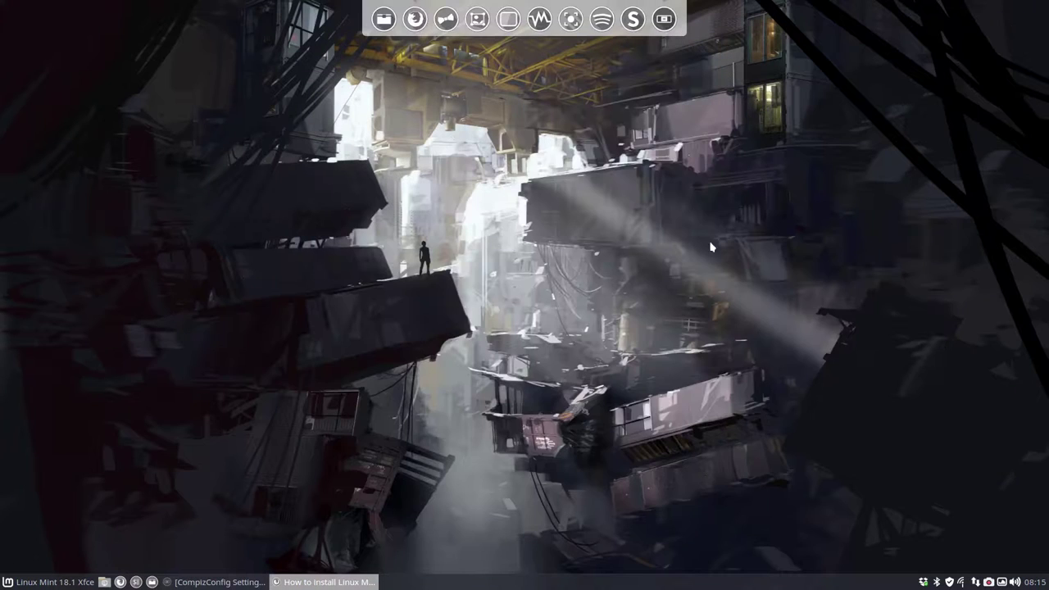
click(217, 582)
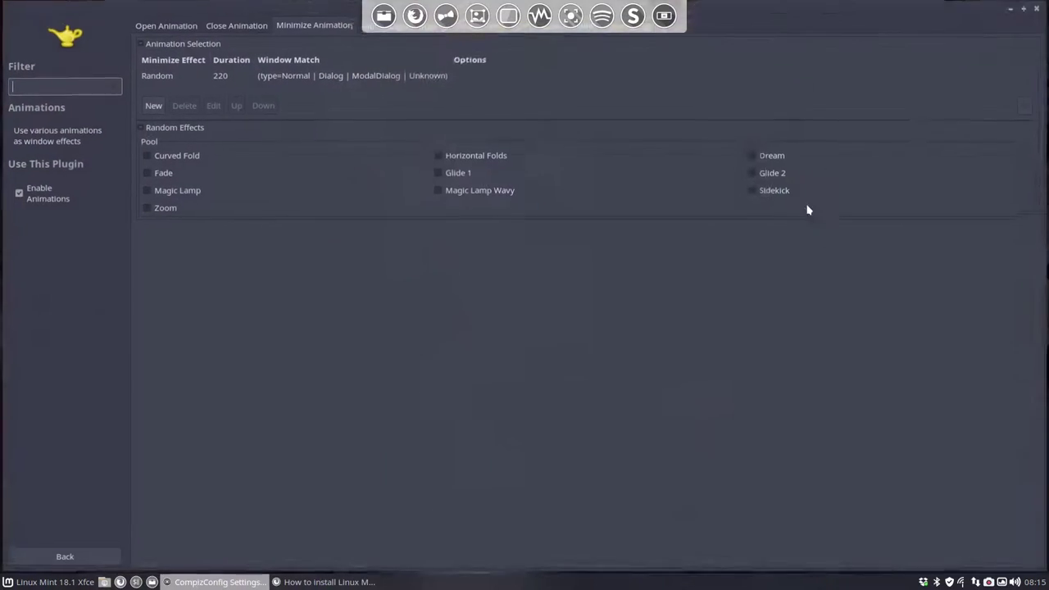
click(1011, 9)
click(217, 582)
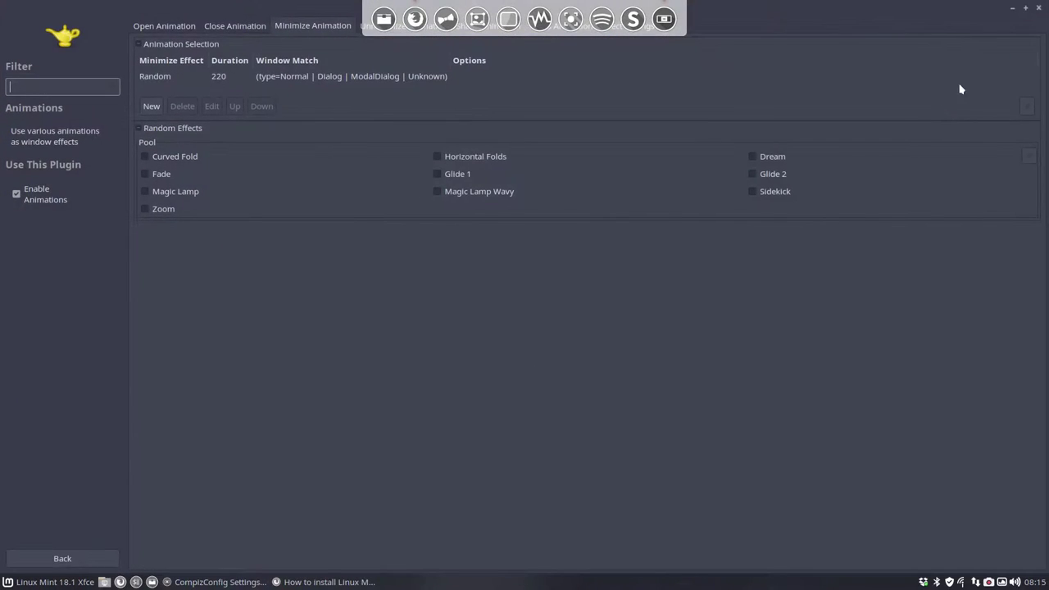
click(1011, 11)
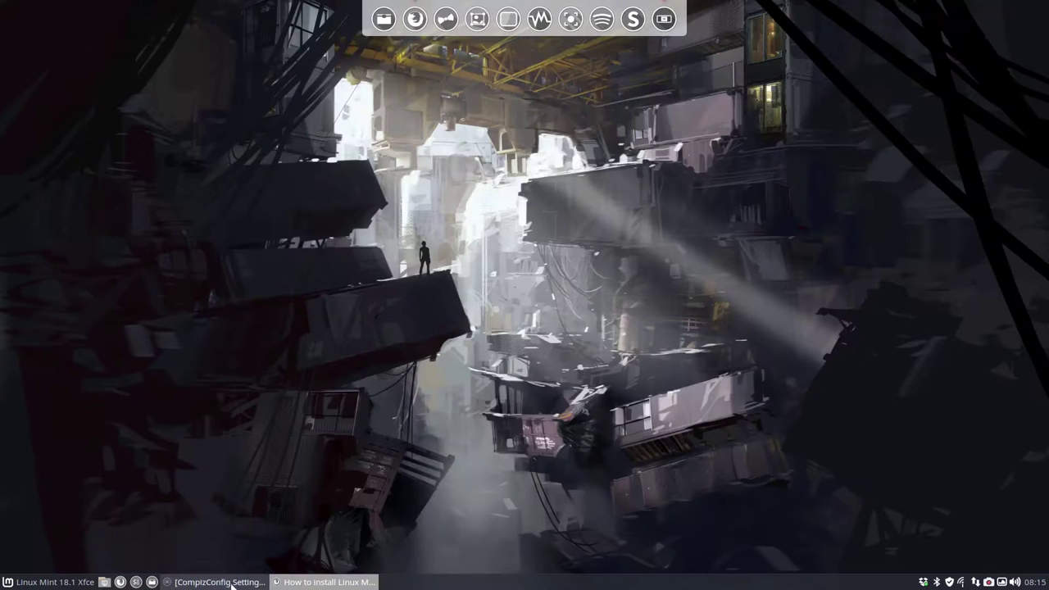
click(217, 582)
Switch the minimize effect from Random back to Zoom.
double_click(167, 76)
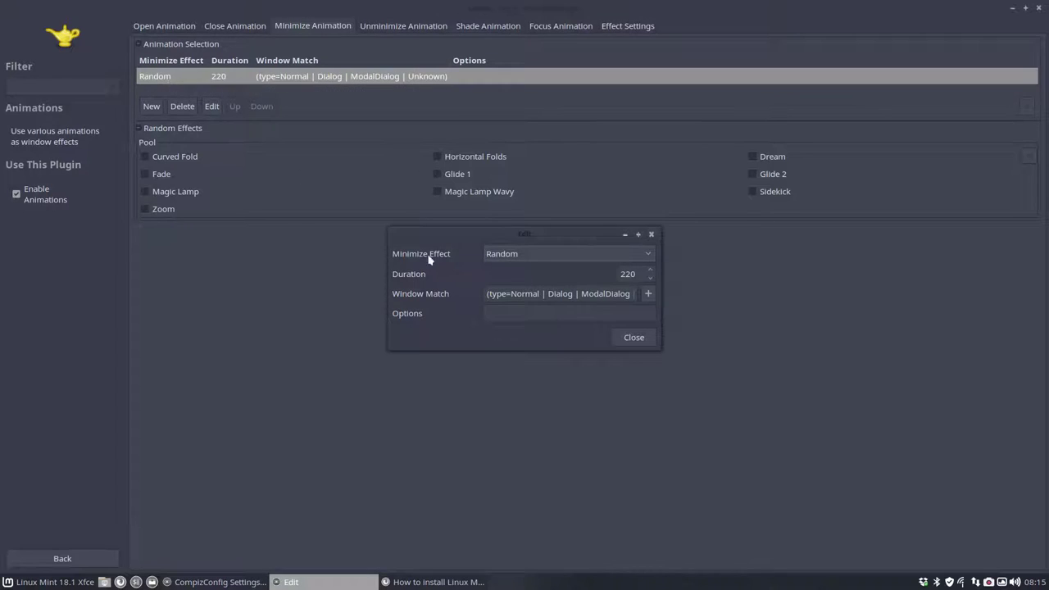
click(502, 255)
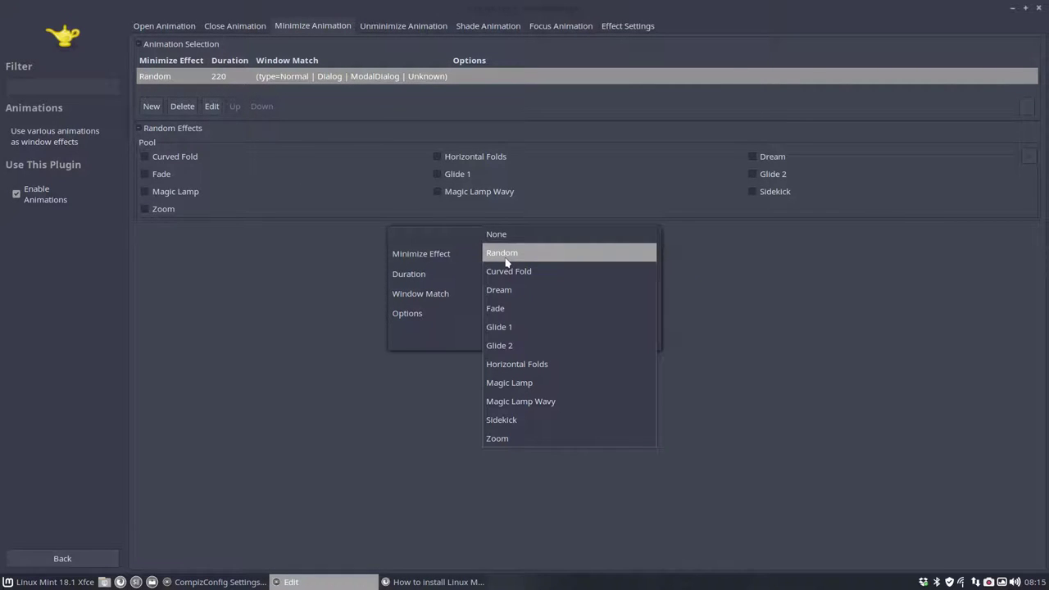
click(521, 435)
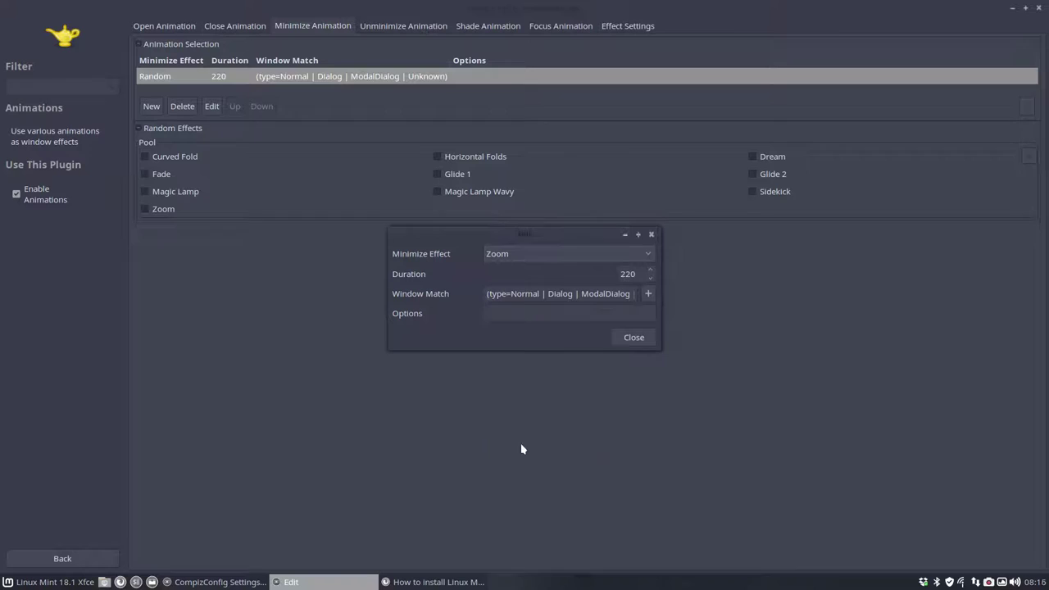
click(629, 339)
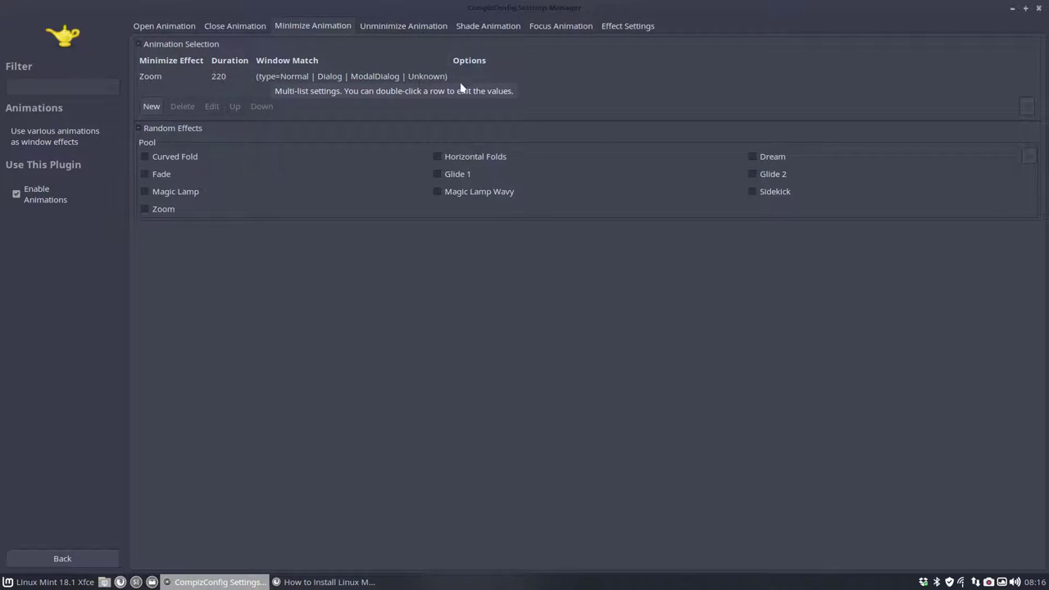
Reopen the Zoom minimize entry to check it and close the editor unchanged.
click(533, 82)
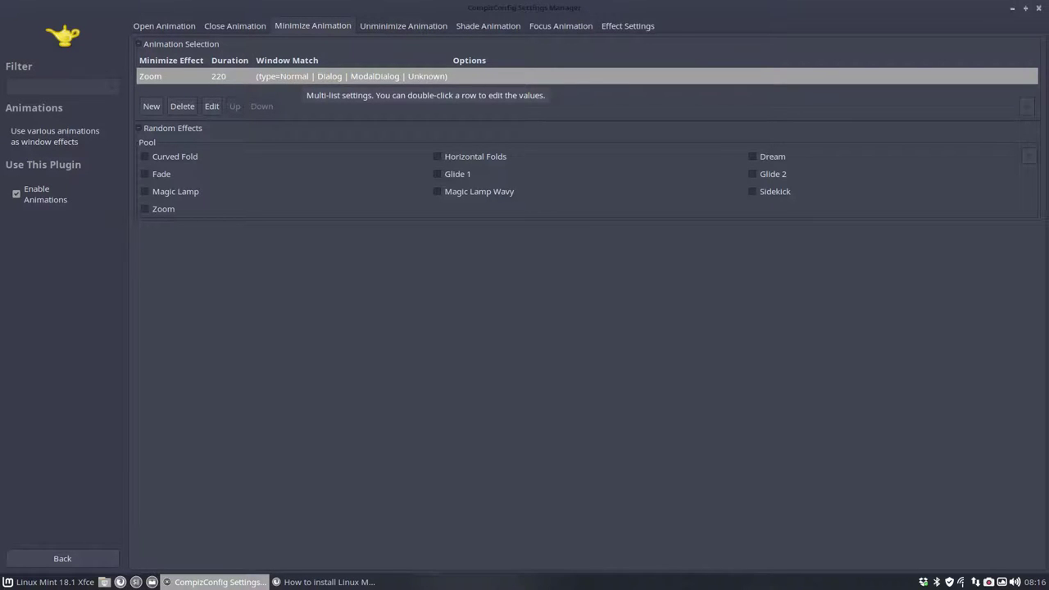
double_click(319, 77)
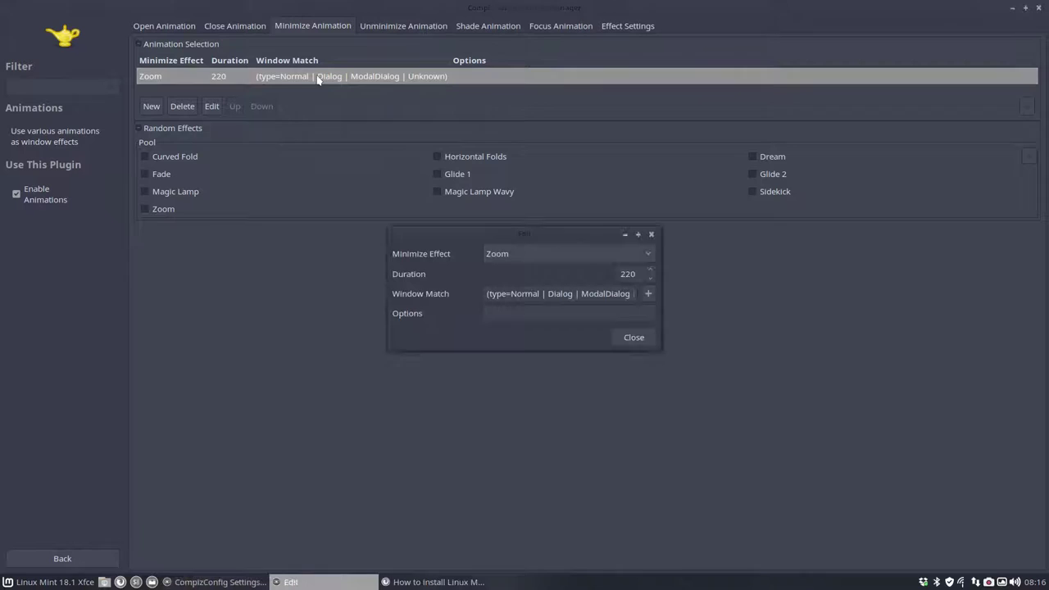
click(596, 295)
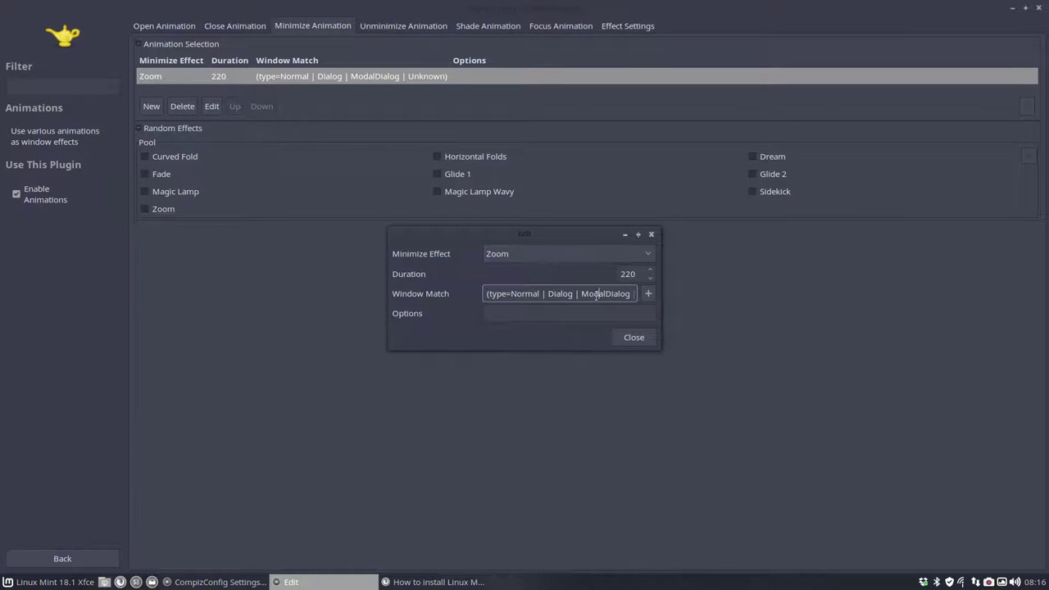
click(633, 337)
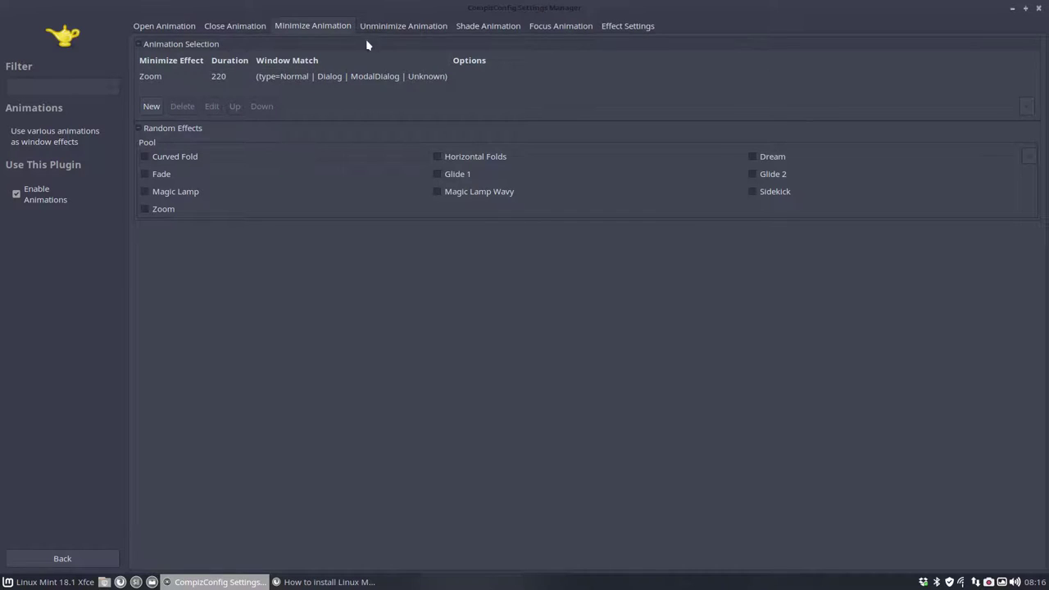
Step through the Unminimize, Shade, Focus and Effect Settings tabs, scrolling the effect settings list.
click(399, 31)
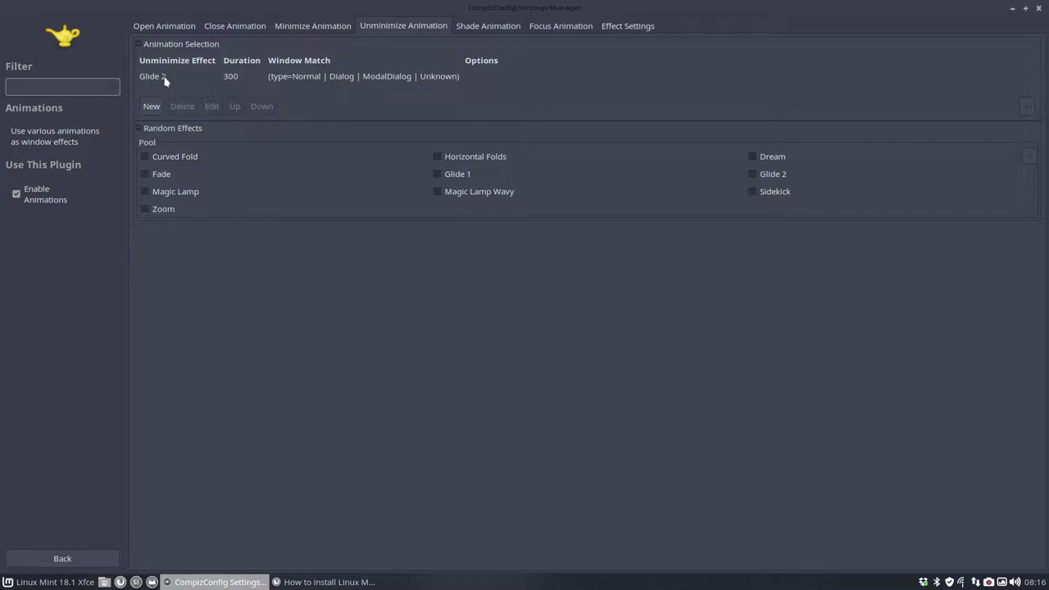
click(486, 26)
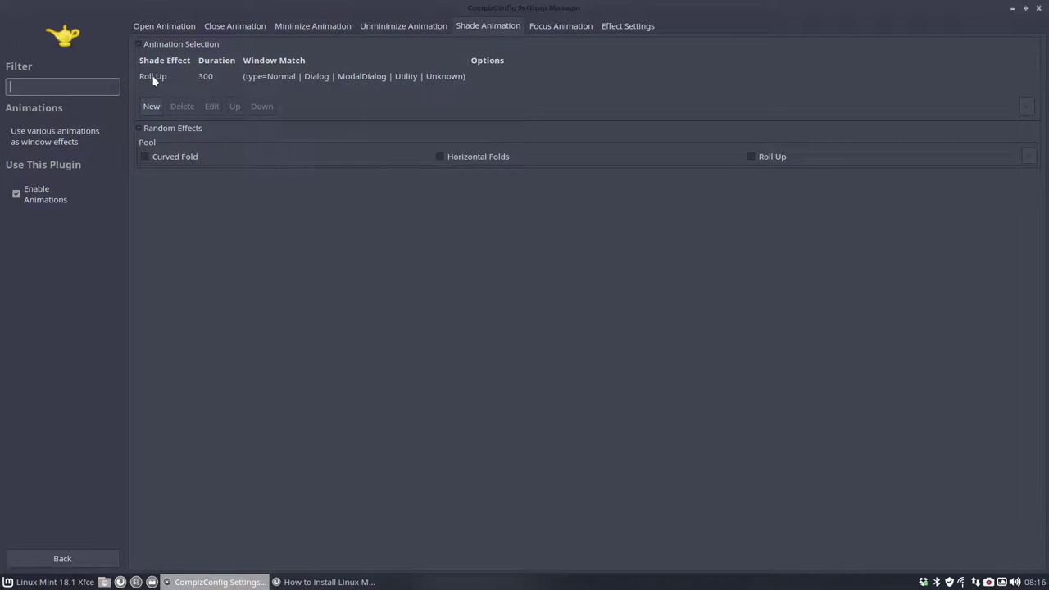
click(561, 29)
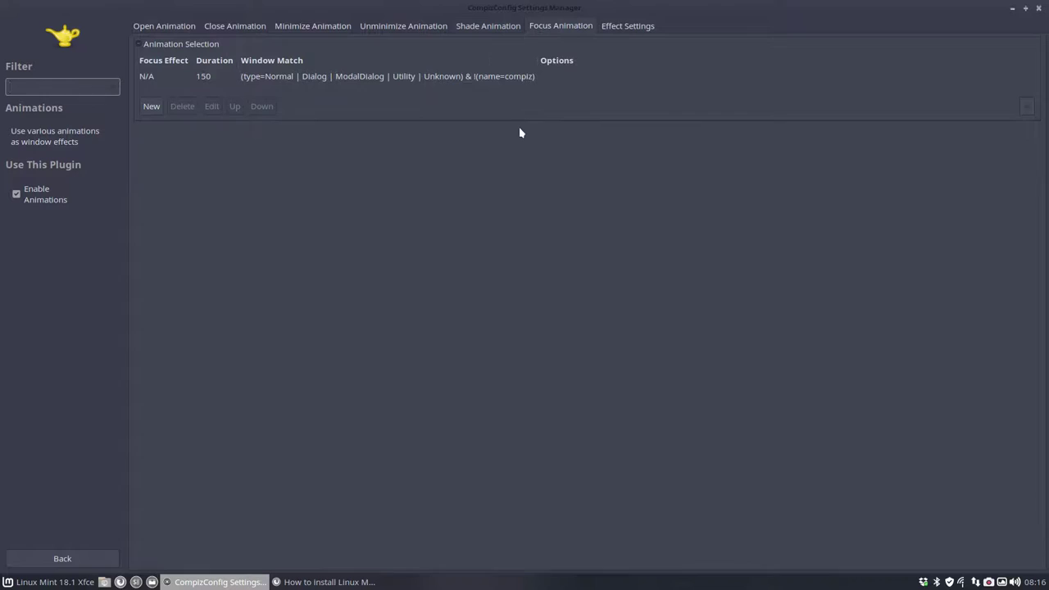
click(641, 26)
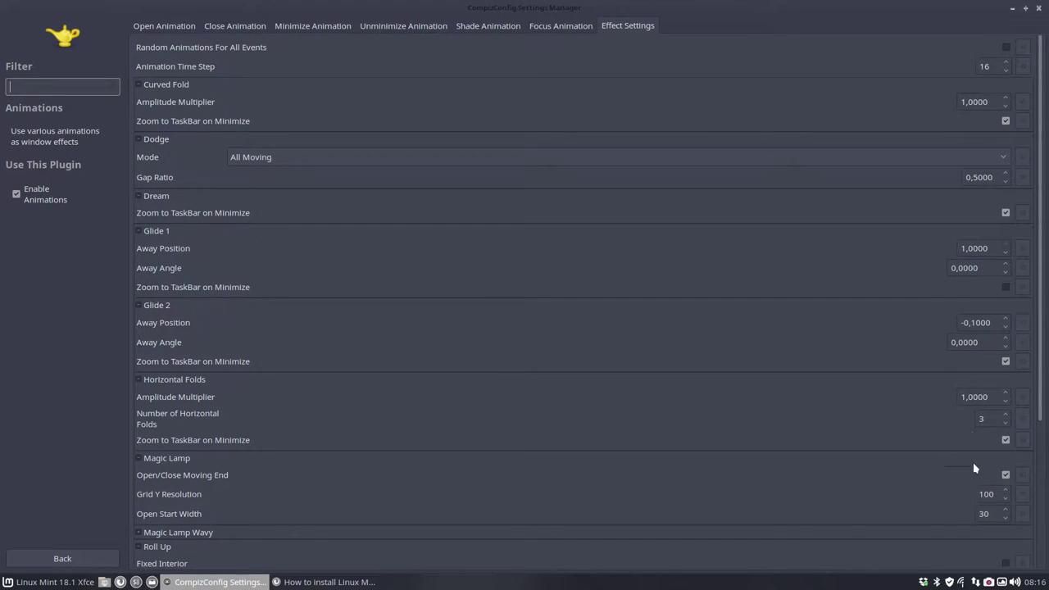
scroll(403, 471, down, 5)
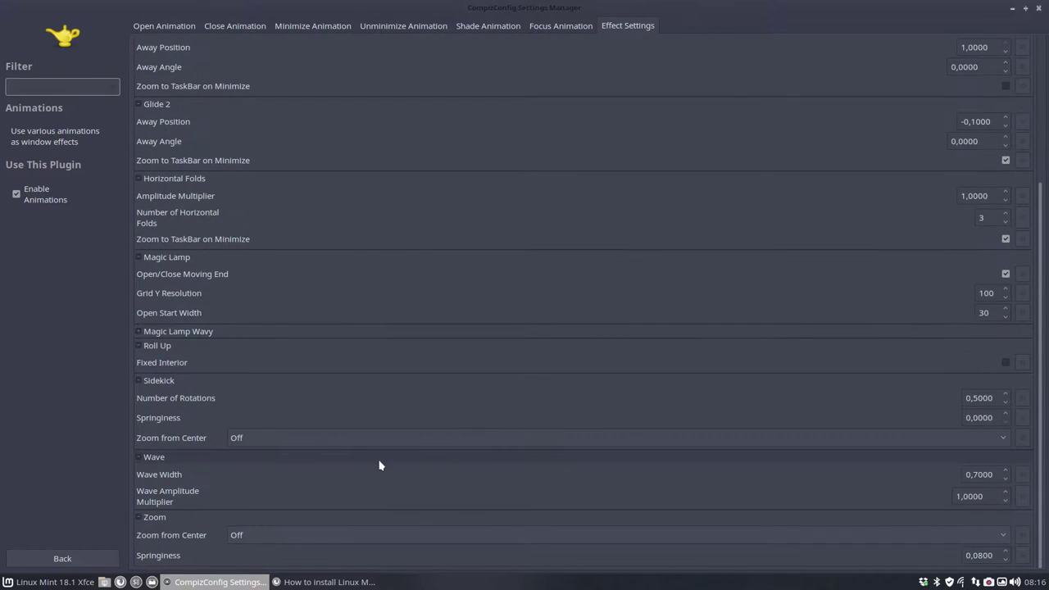
scroll(379, 465, up, 5)
Check the Glide 2 entries on the Open and Close Animation tabs.
click(177, 26)
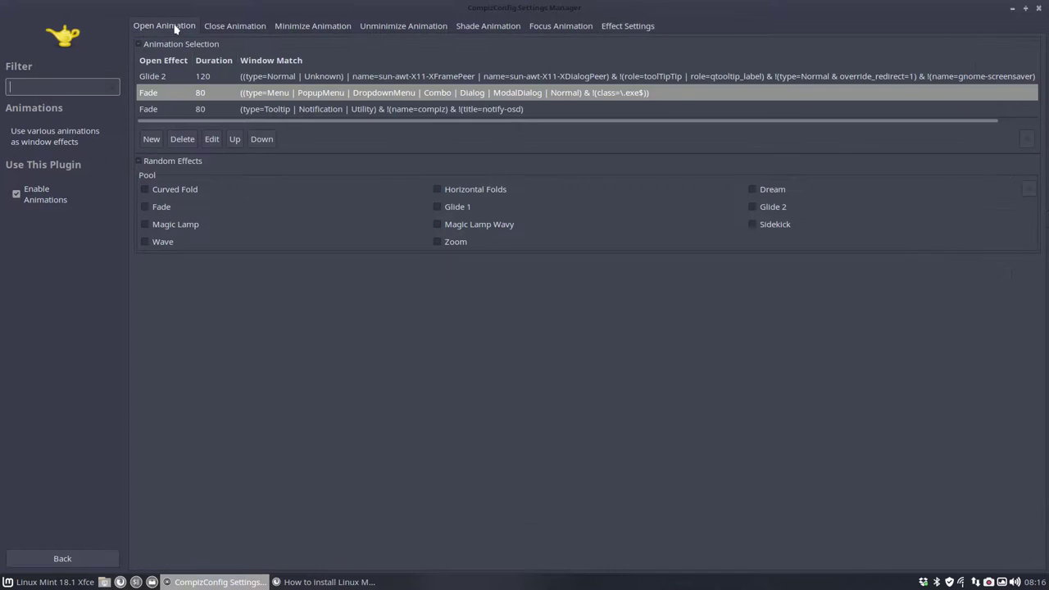
click(162, 78)
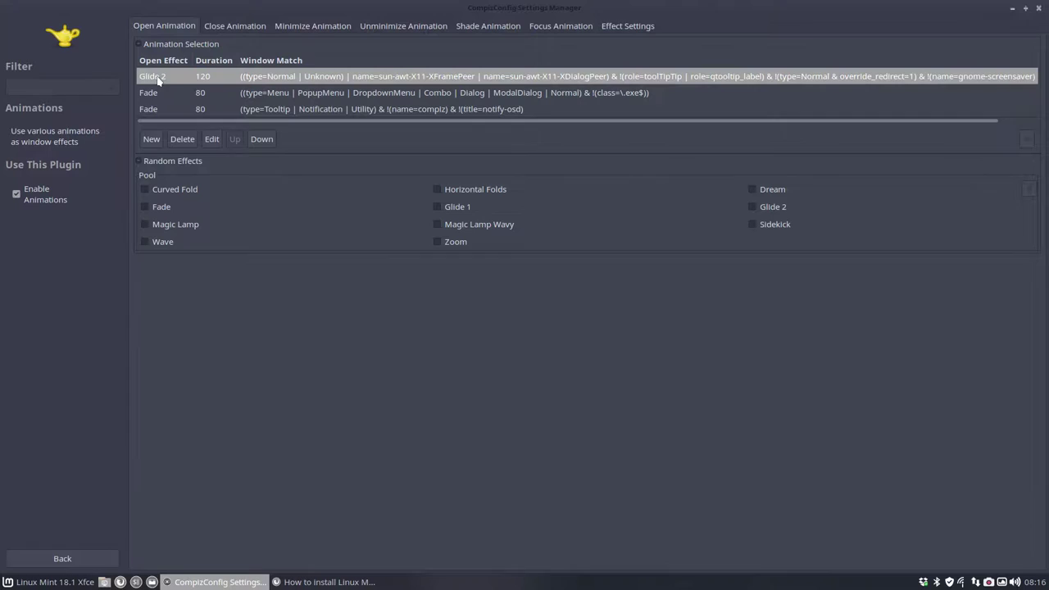
click(235, 28)
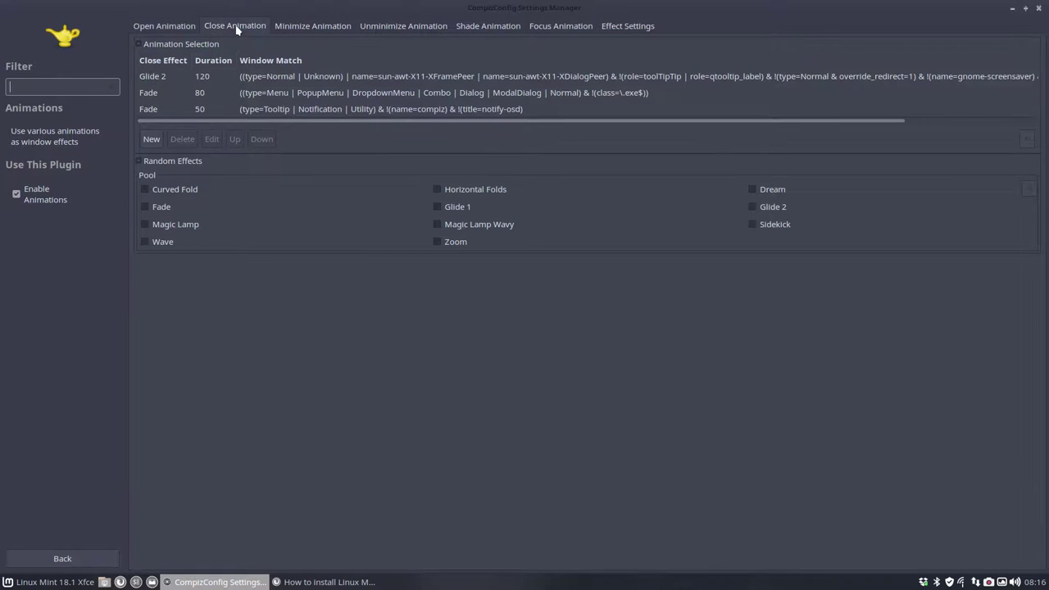
click(160, 77)
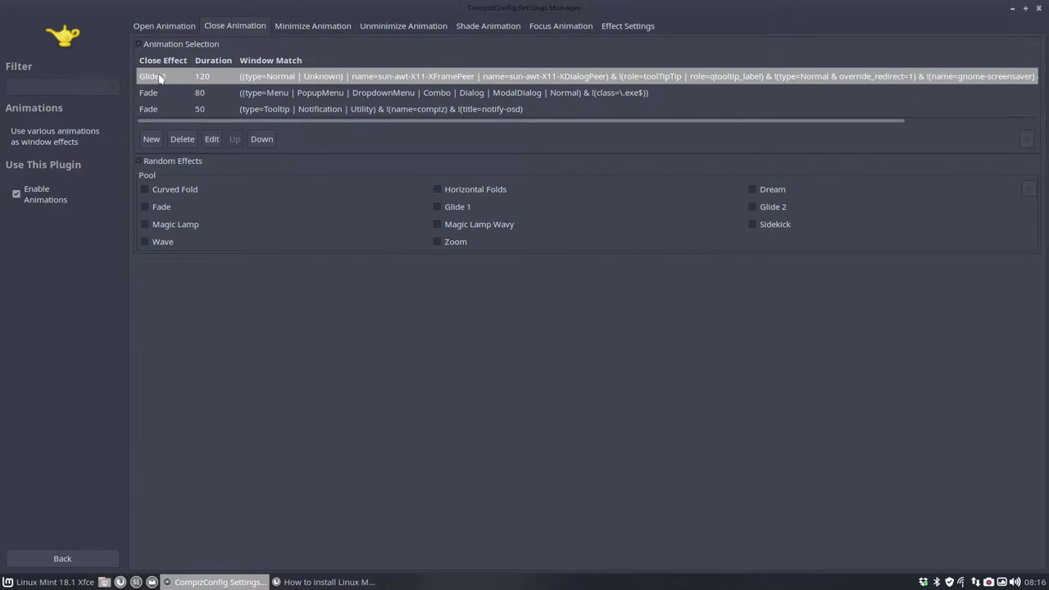
Set the Glide 2 close effect to Random and close the window to test it.
double_click(161, 79)
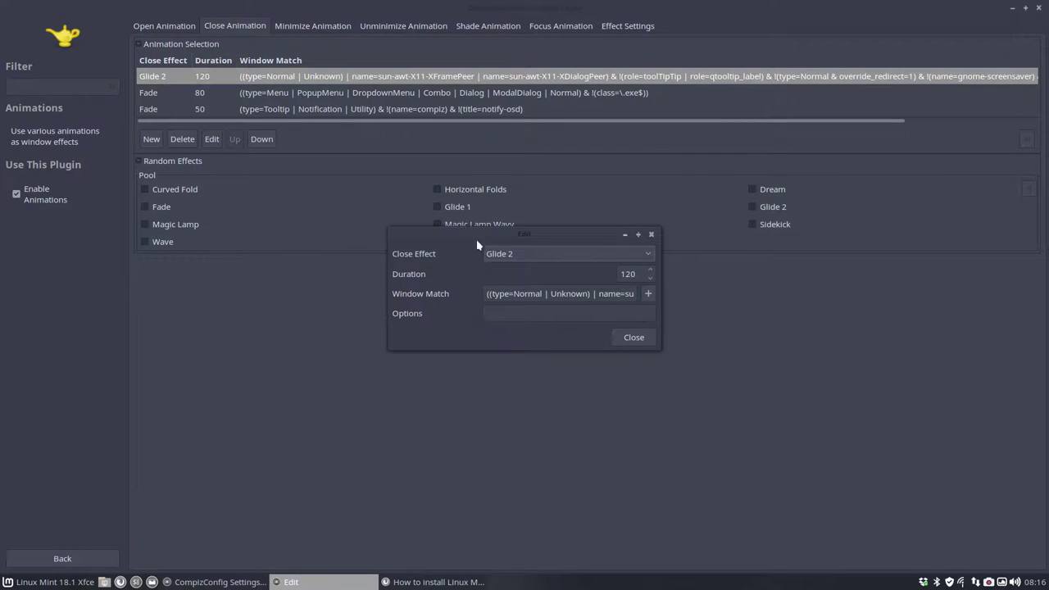
click(492, 253)
click(529, 160)
click(635, 337)
click(1038, 7)
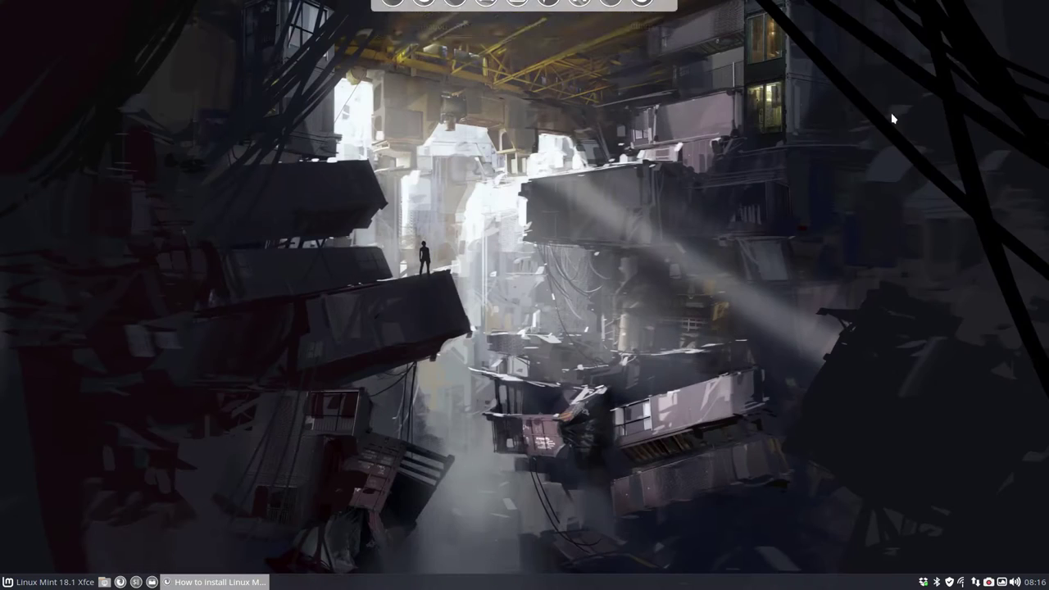
Relaunch CompizConfig twice from the applications menu, closing it each time to watch the Random close effect.
click(49, 582)
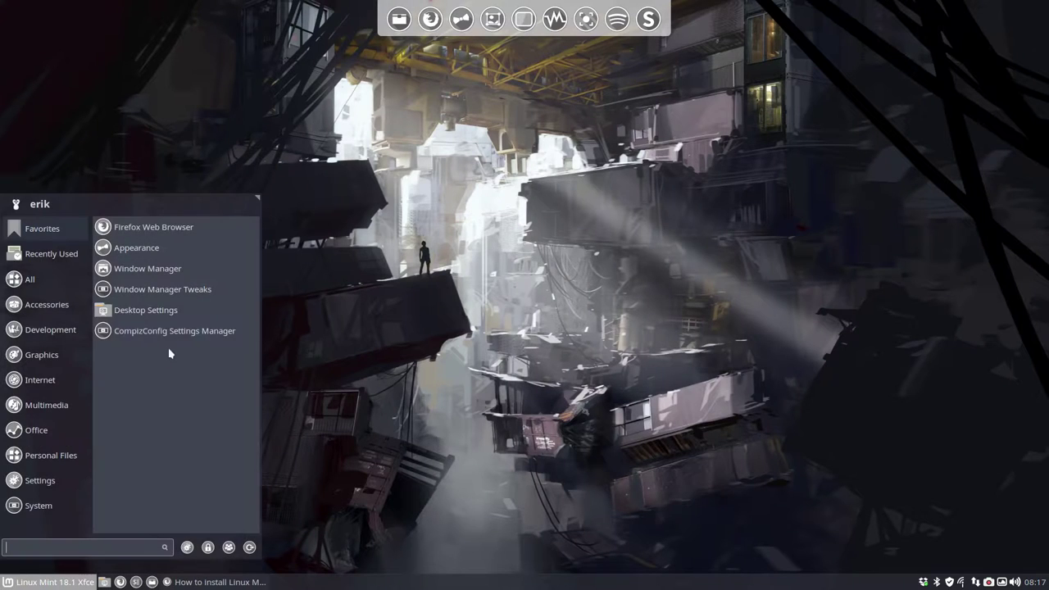
click(169, 331)
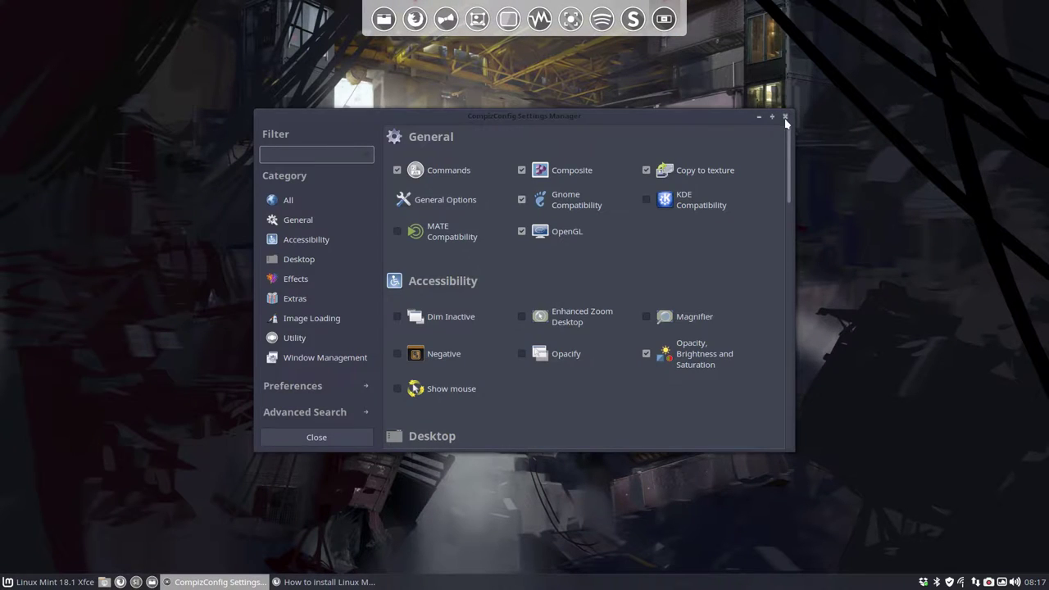
click(784, 116)
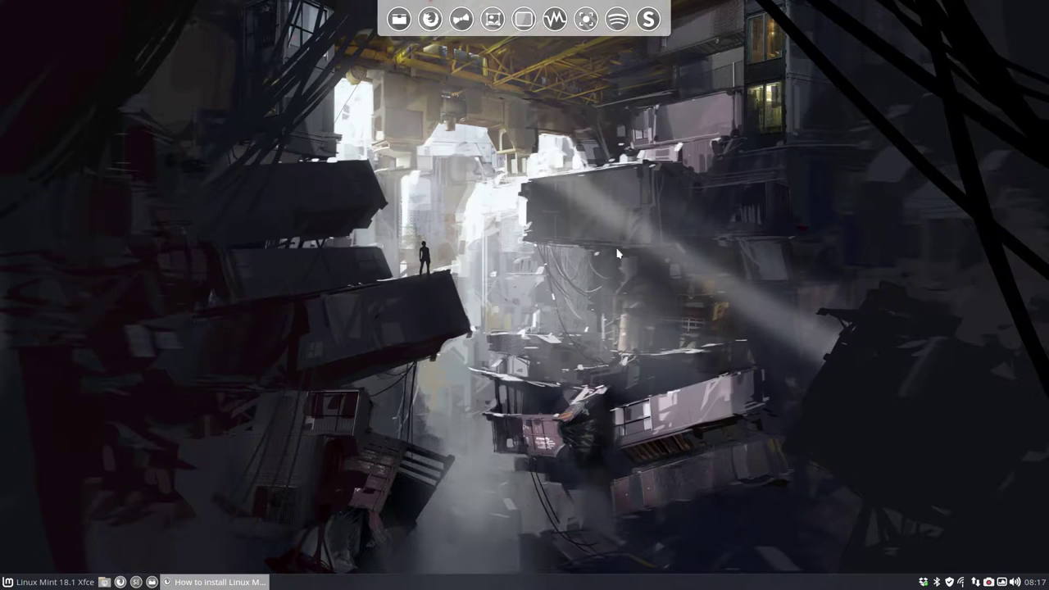
click(74, 584)
click(183, 333)
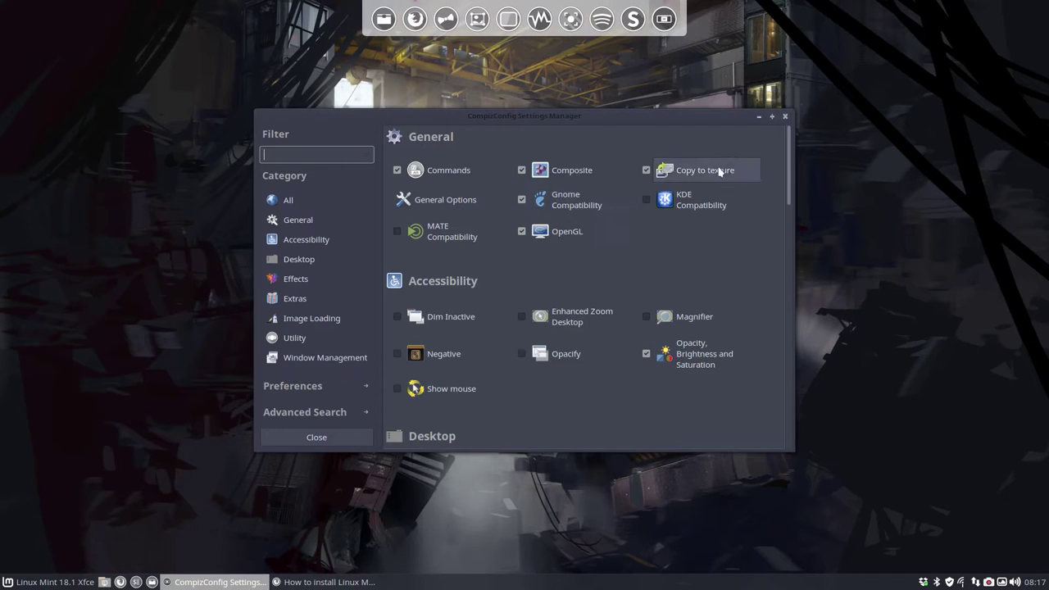
click(783, 118)
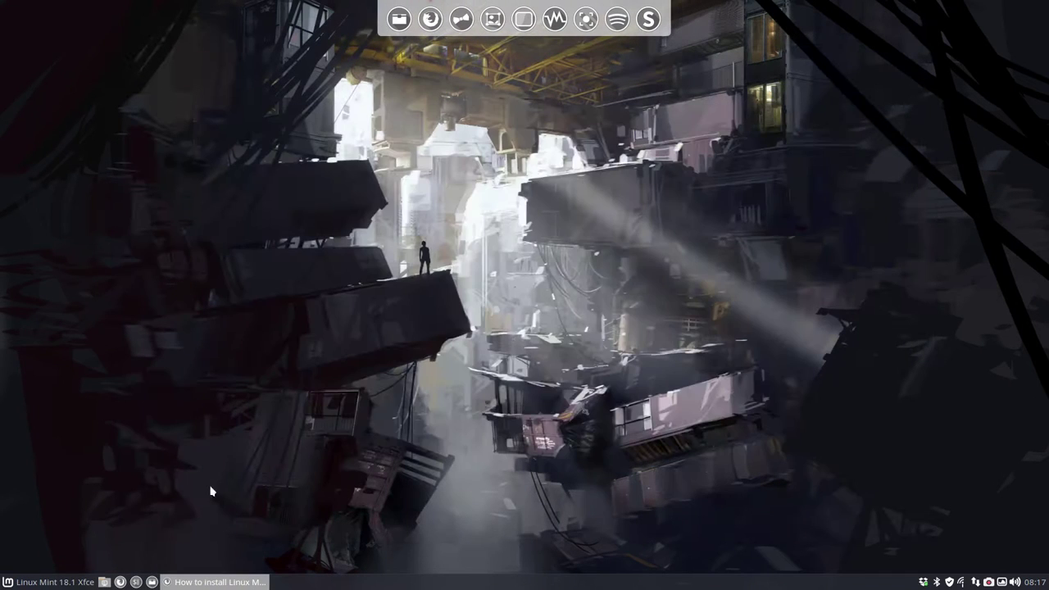
Relaunch CompizConfig Settings Manager and open the Animations plugin.
click(74, 583)
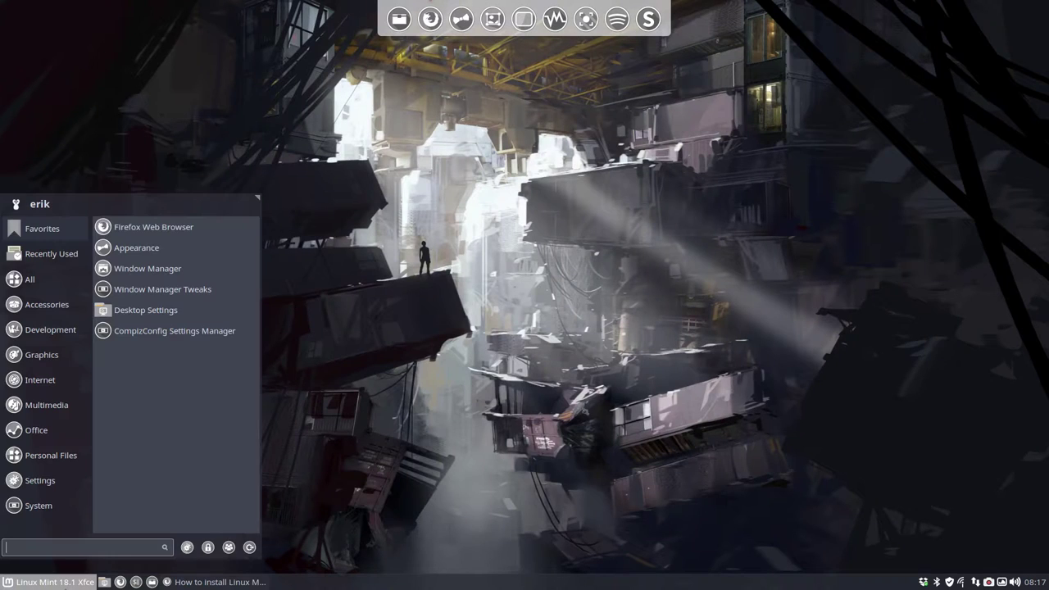
click(206, 331)
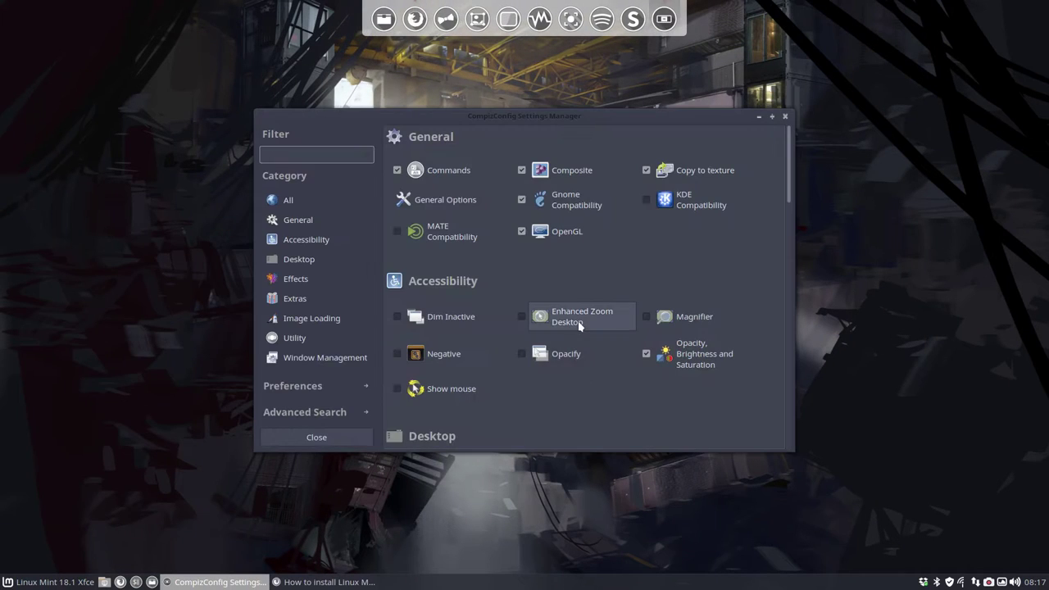
scroll(580, 324, down, 8)
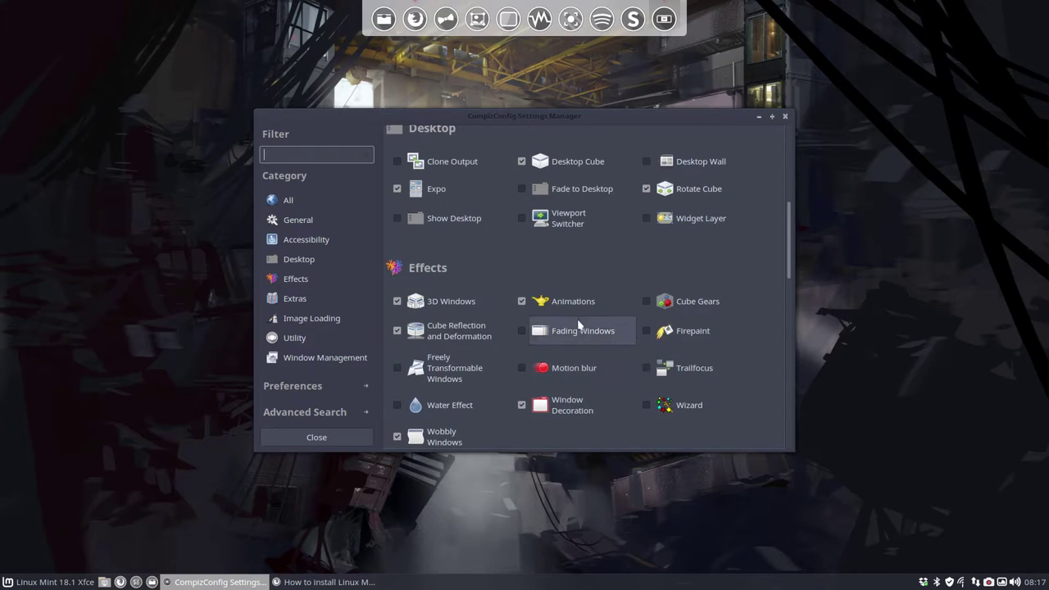
click(574, 302)
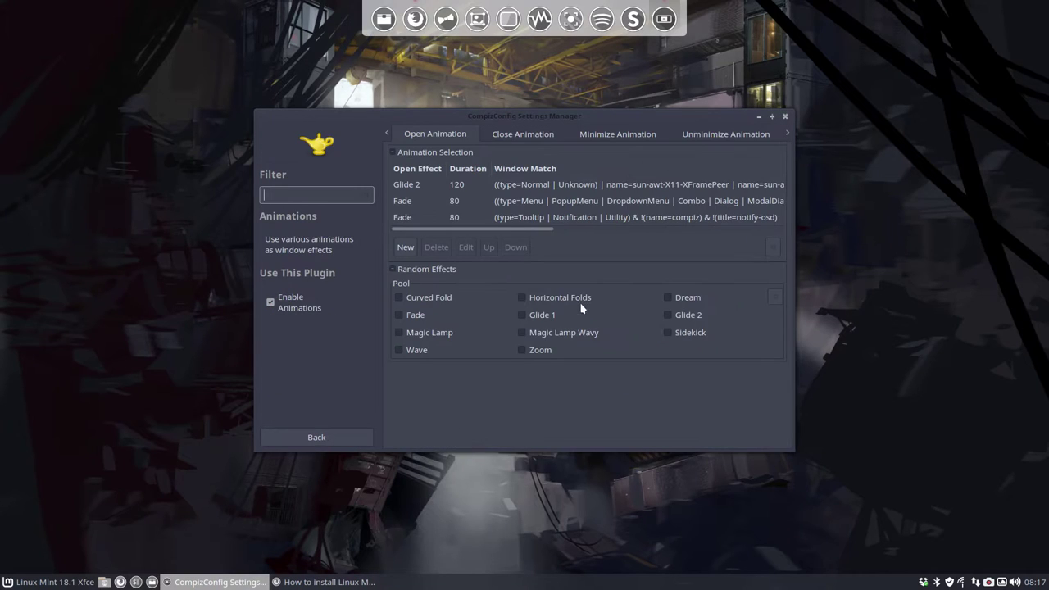
Set the close effect to Magic Lamp, uncheck Magic Lamp Wavy, and close the window to see it.
click(535, 136)
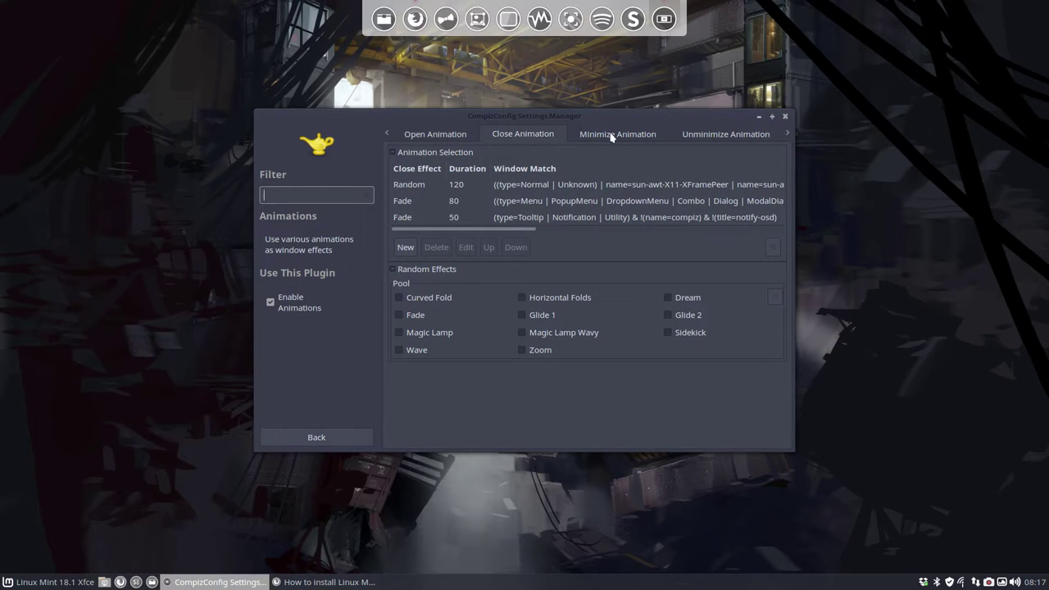
click(416, 188)
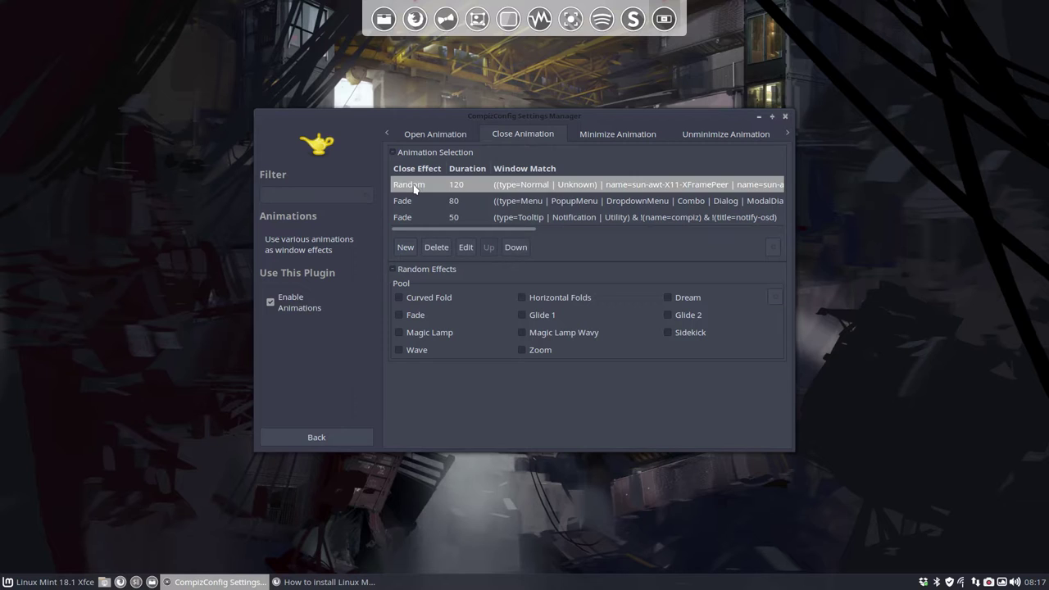
double_click(417, 188)
click(532, 256)
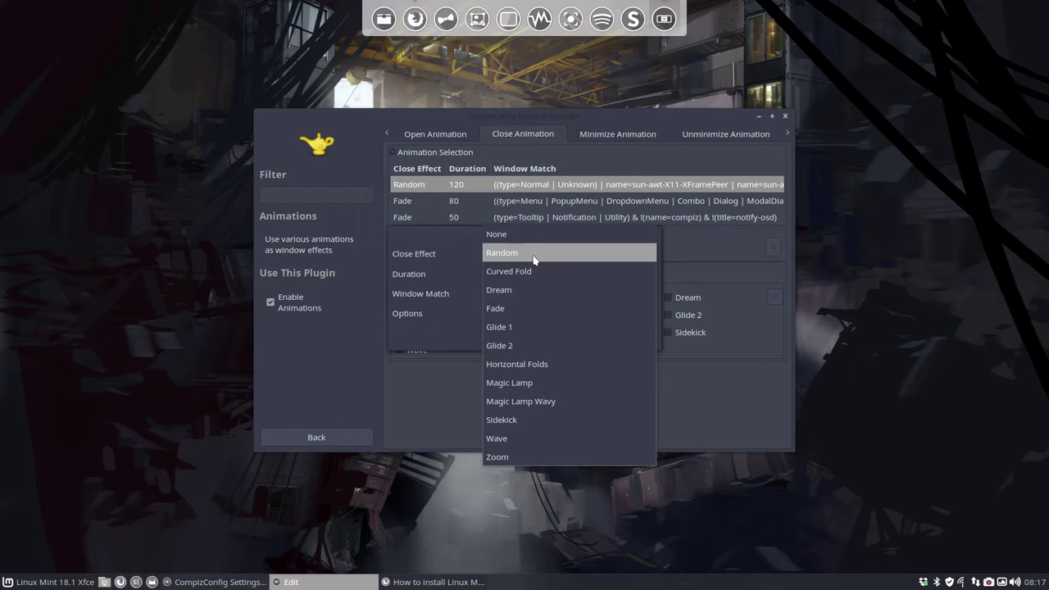
click(524, 382)
click(636, 337)
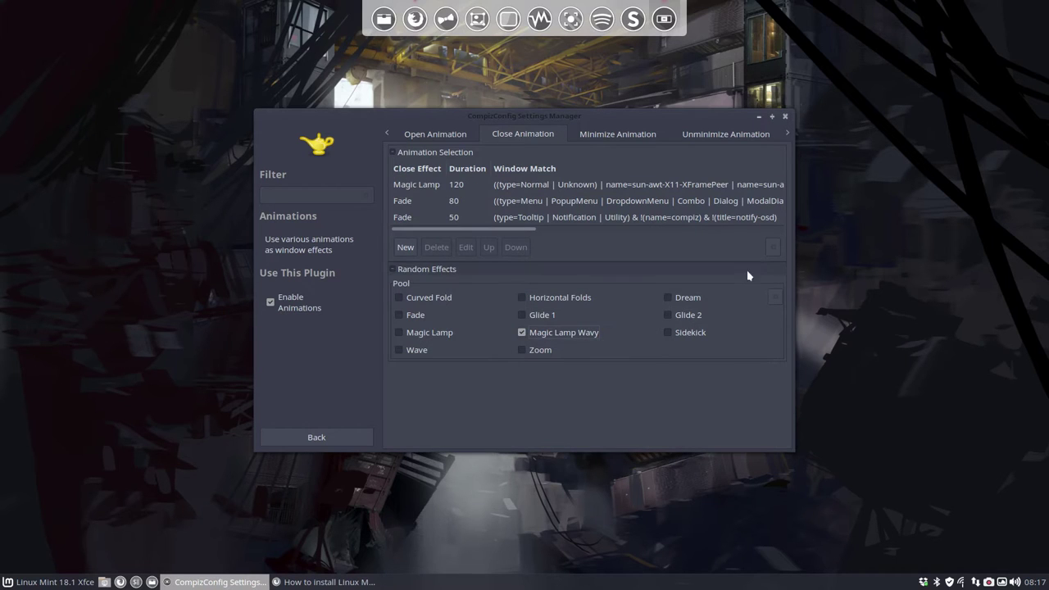
click(594, 333)
click(782, 117)
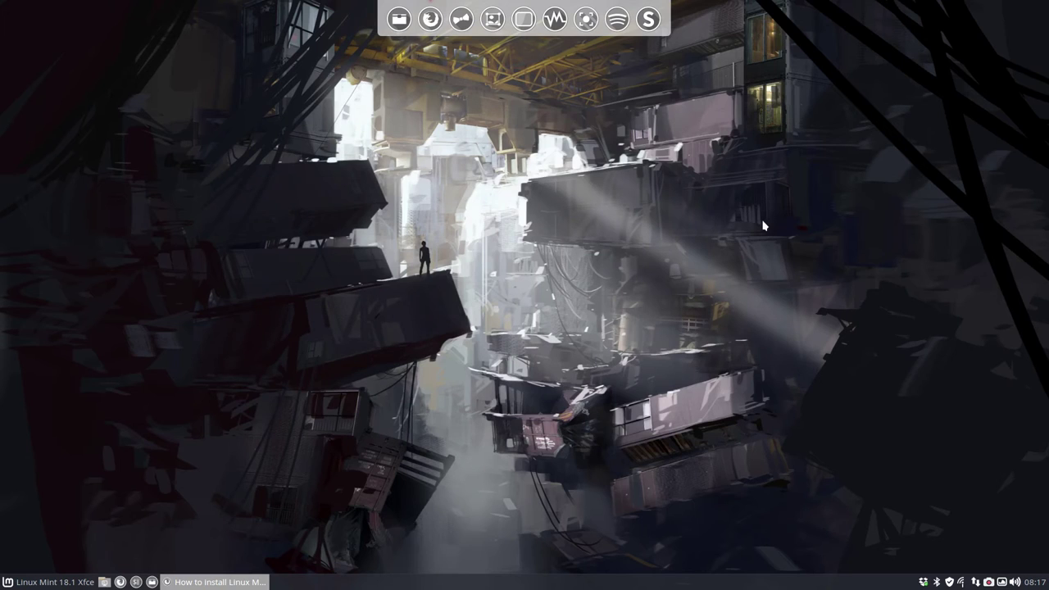